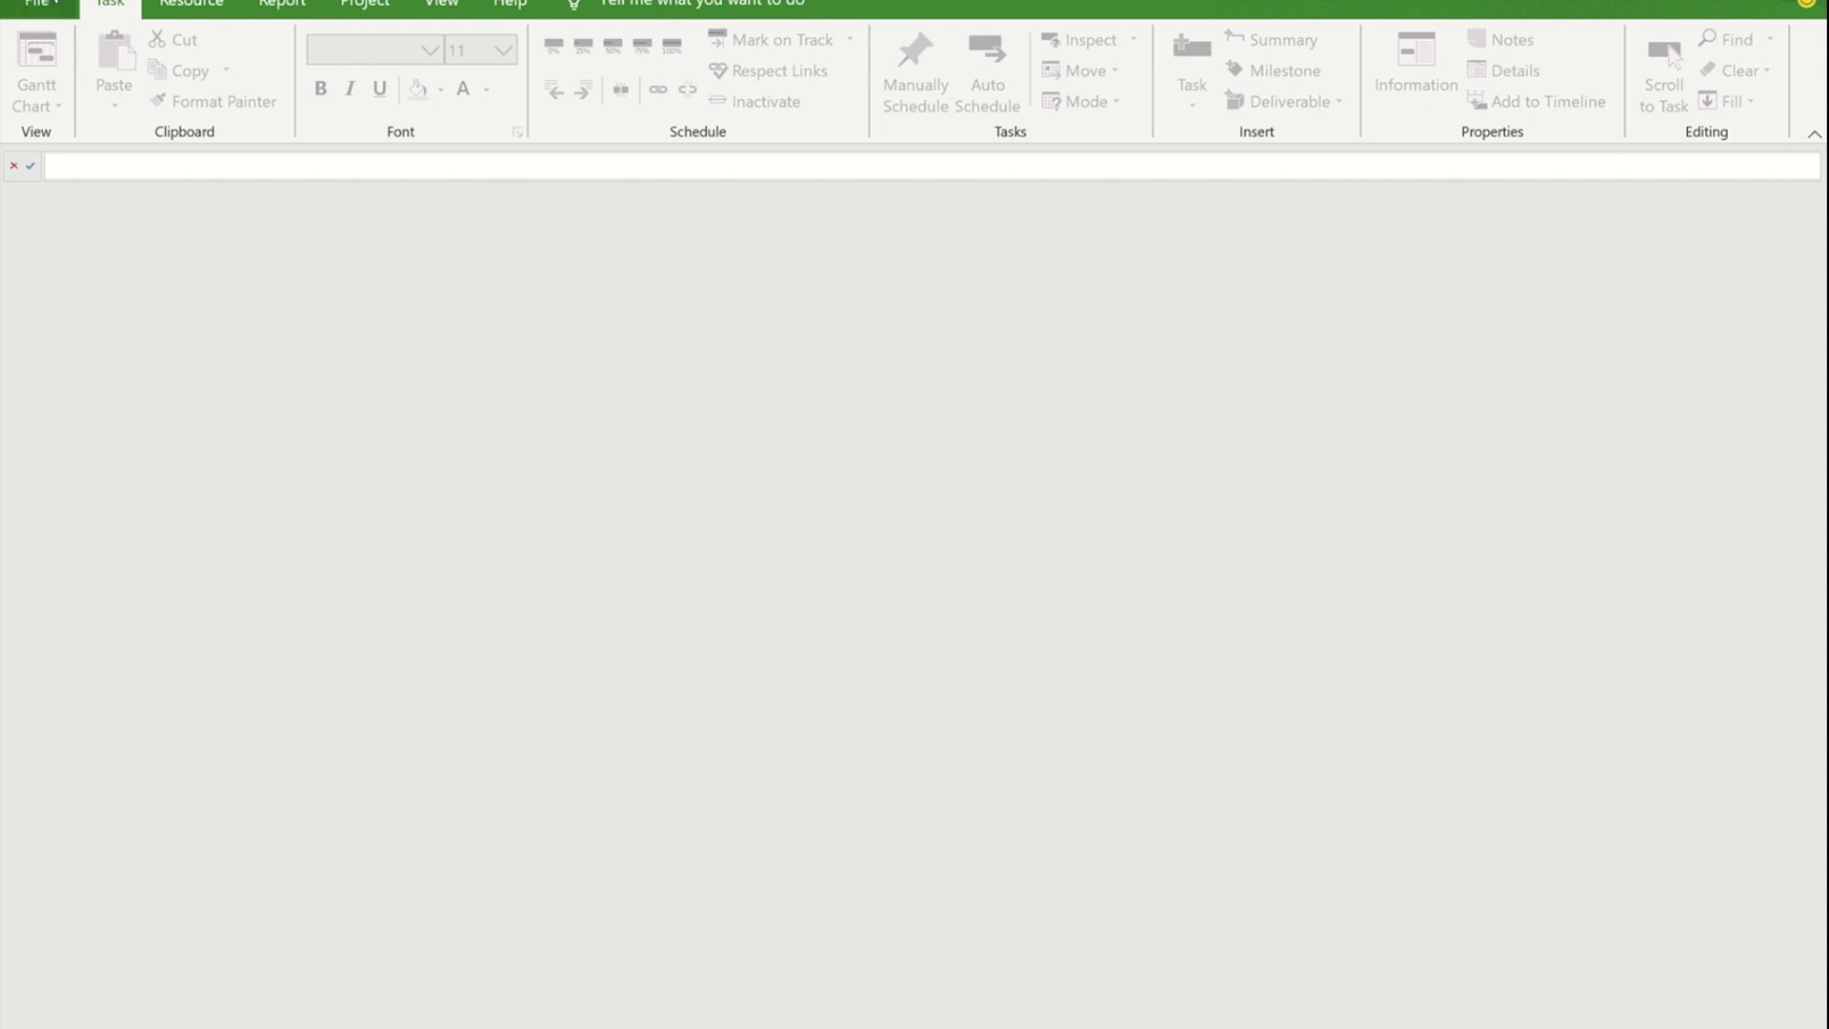
Go from File to Project Options' Trust Center page and launch Trust Center Settings
click(42, 8)
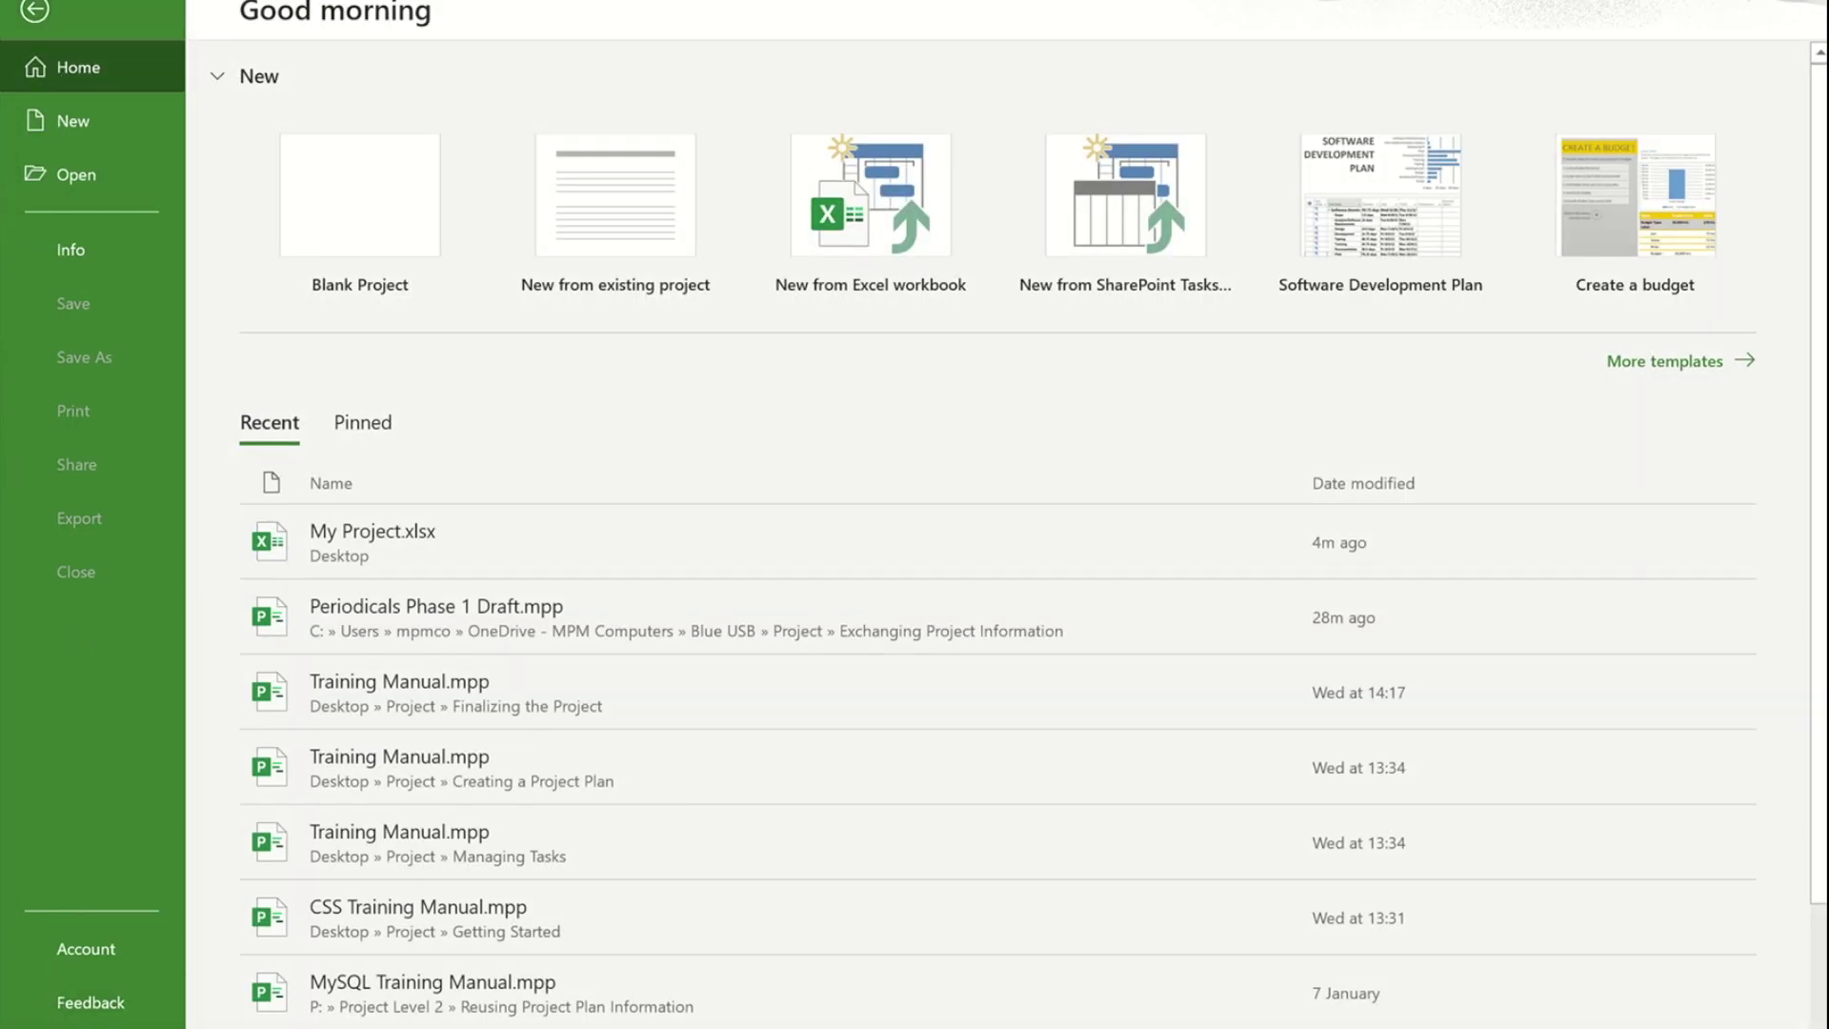
click(77, 1027)
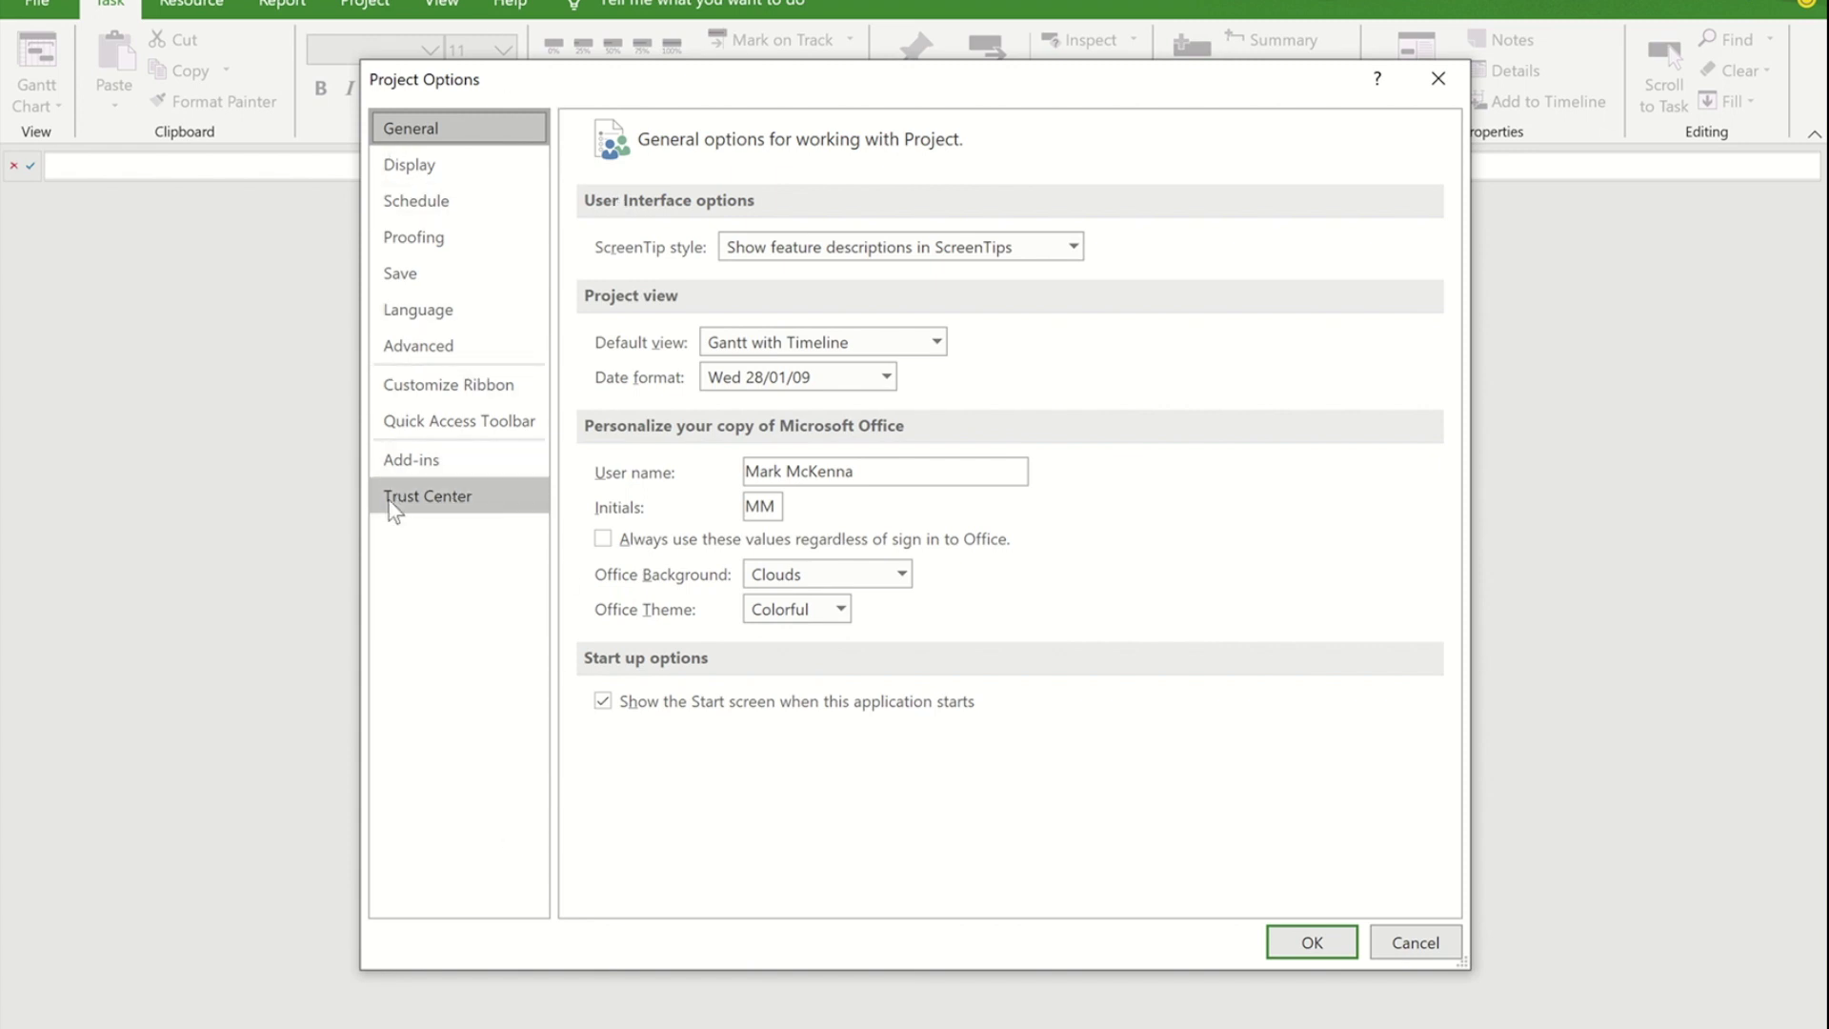
click(416, 504)
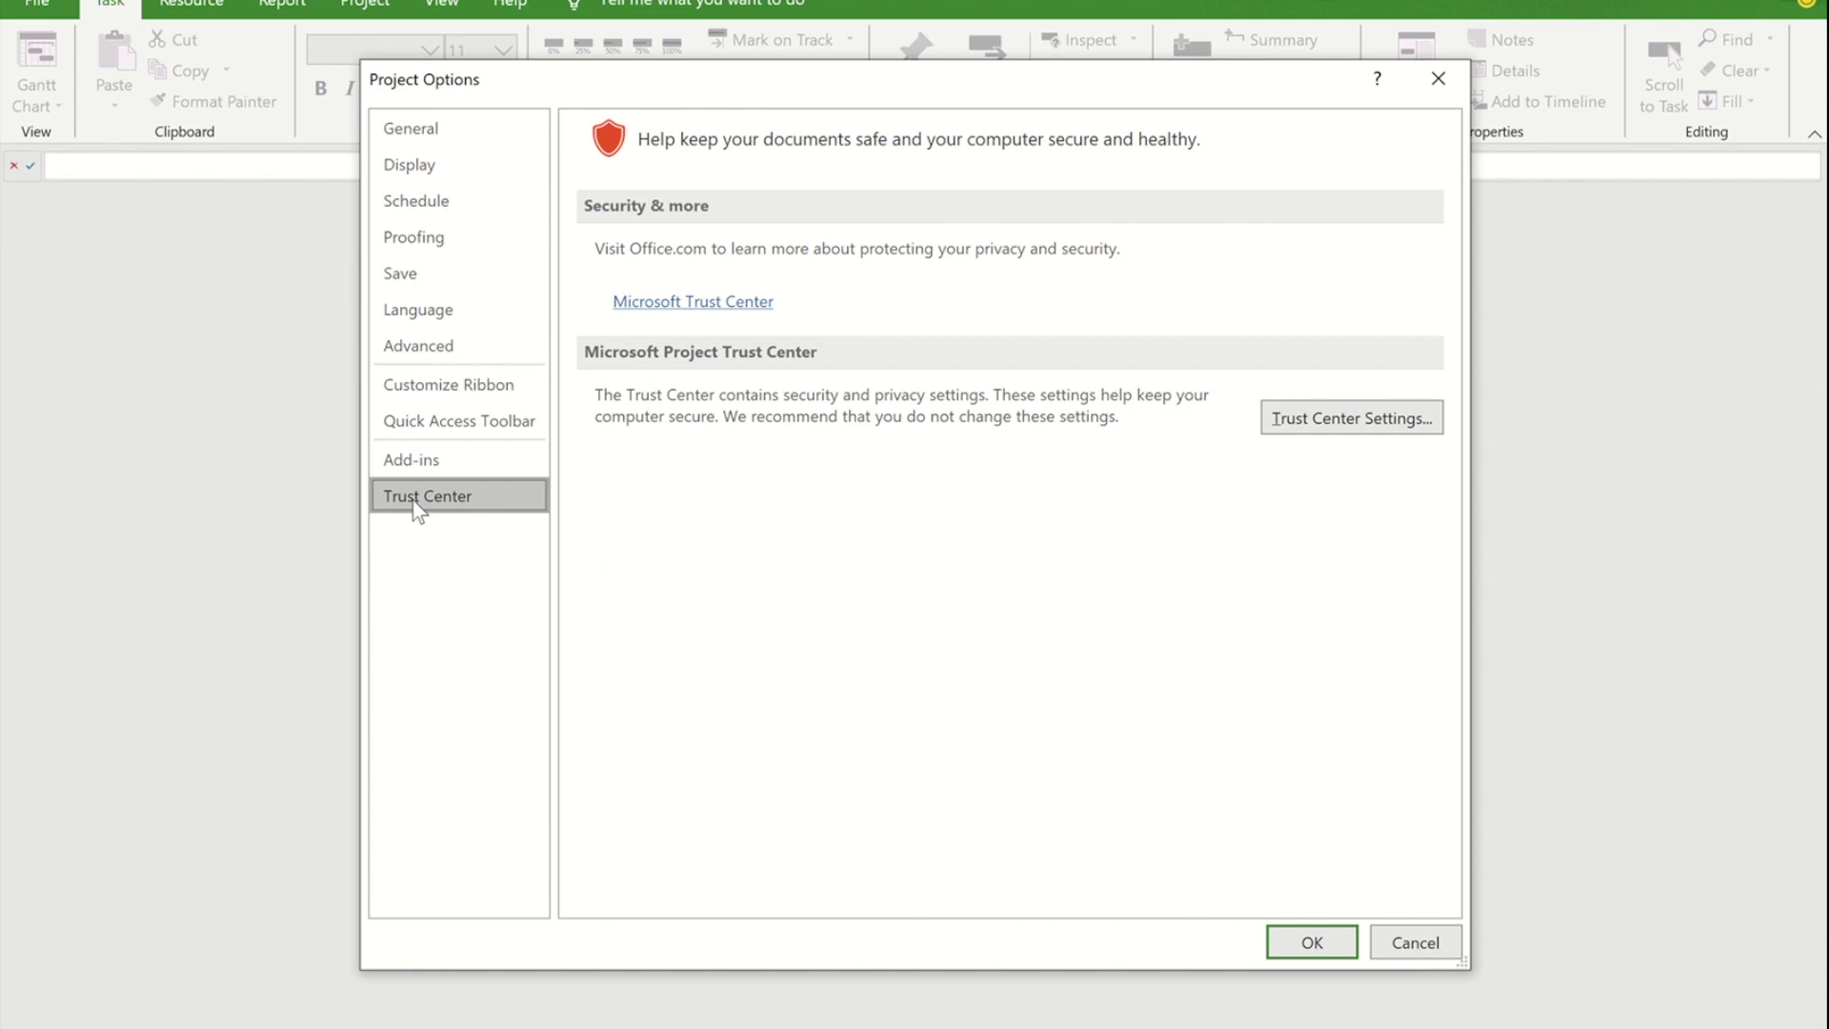
click(1354, 424)
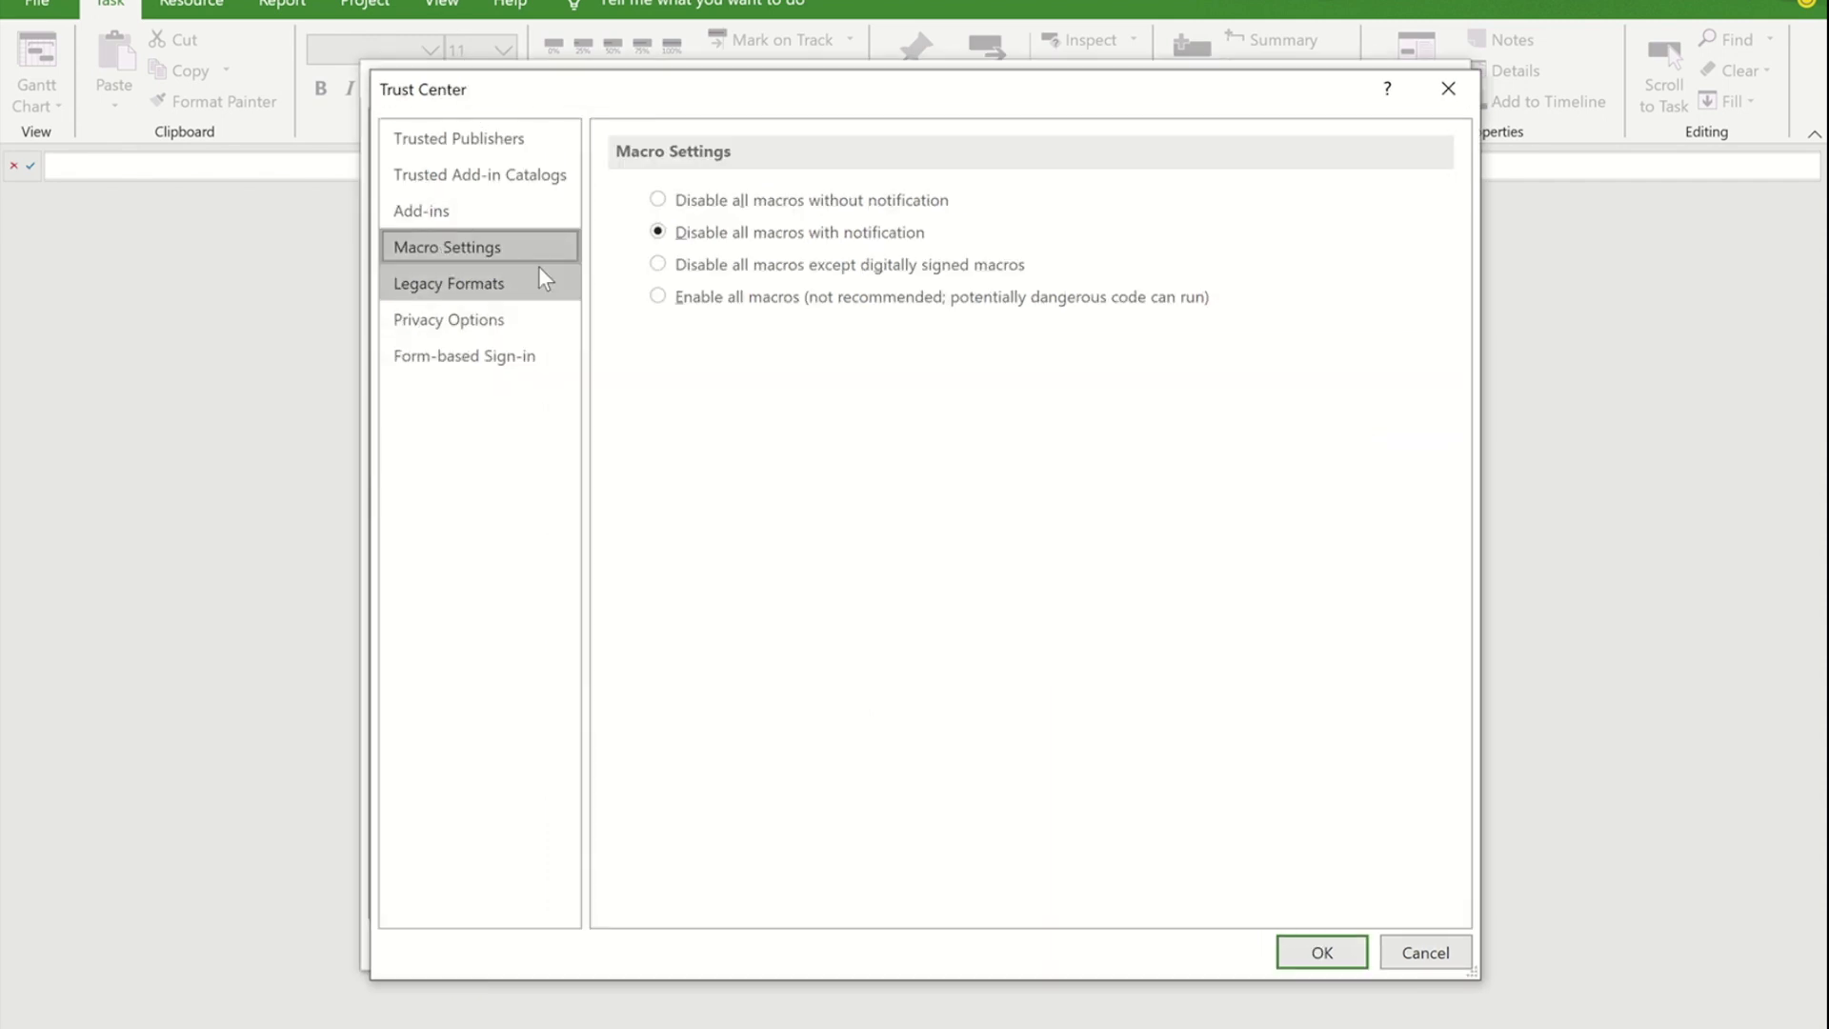
Enable 'Allow loading files with legacy or non-default file formats' under Legacy Formats and confirm both dialogs
click(441, 286)
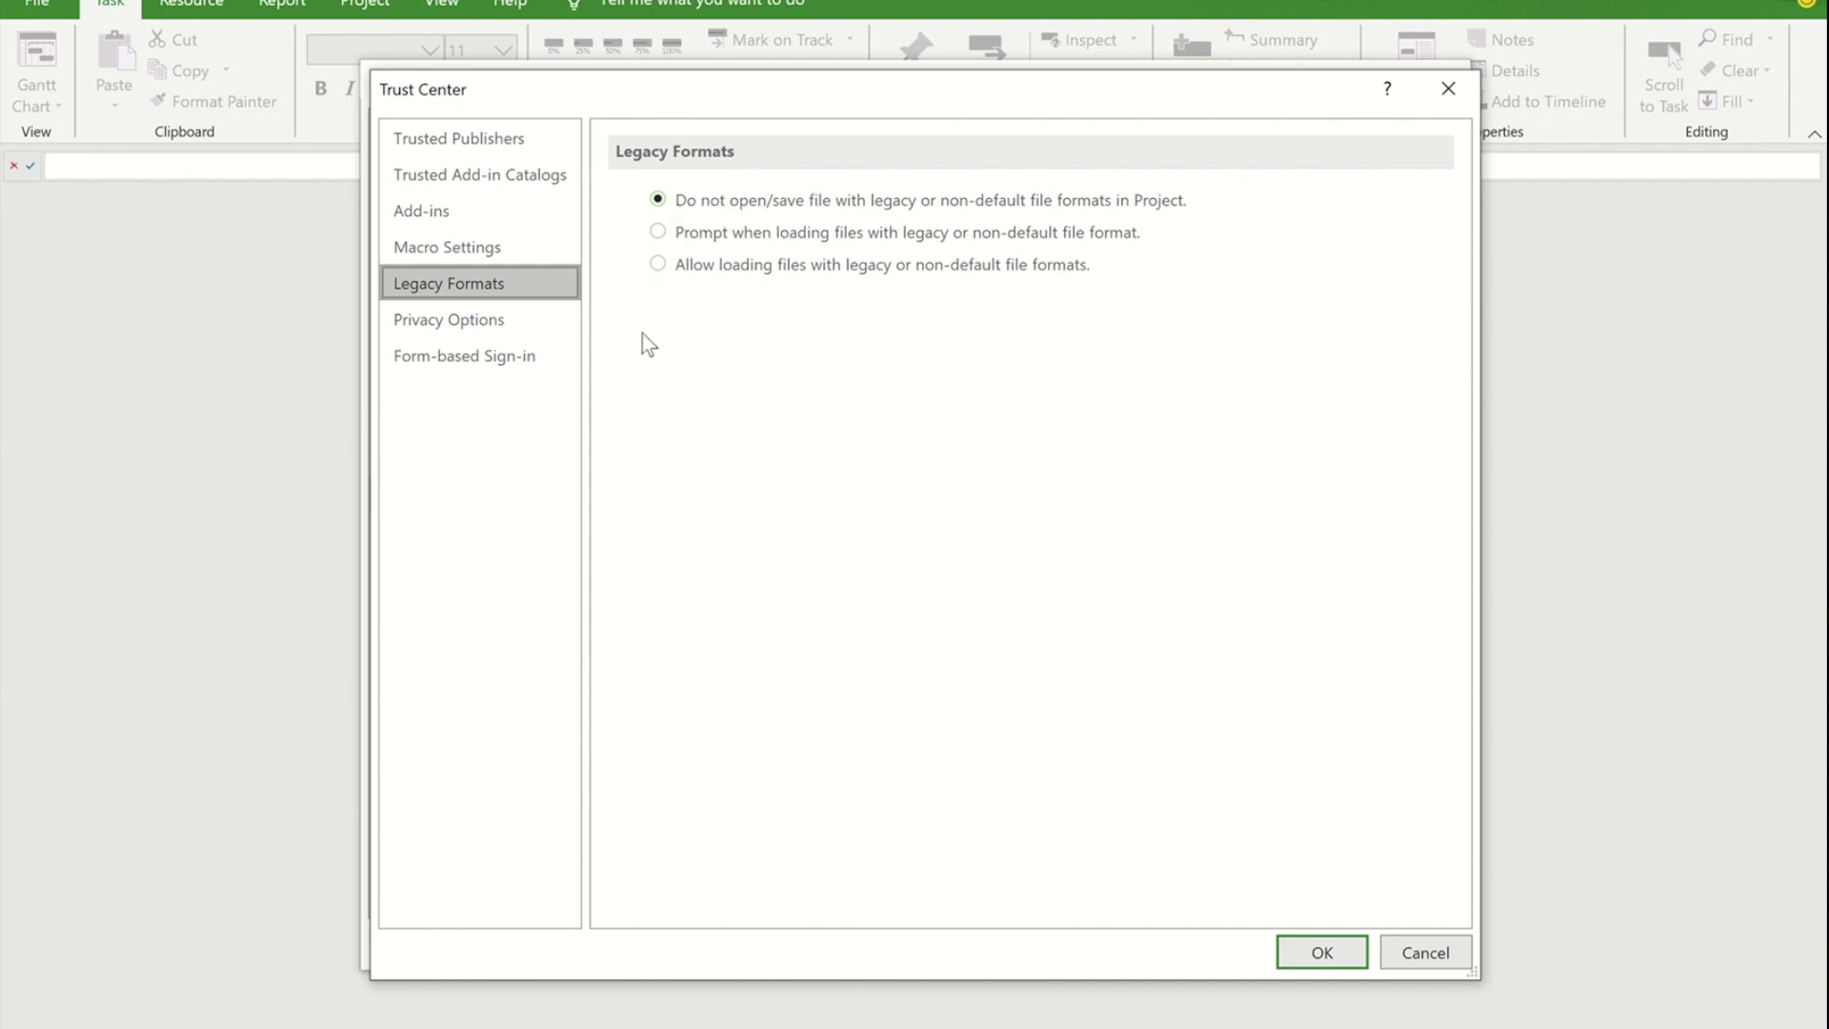
click(657, 264)
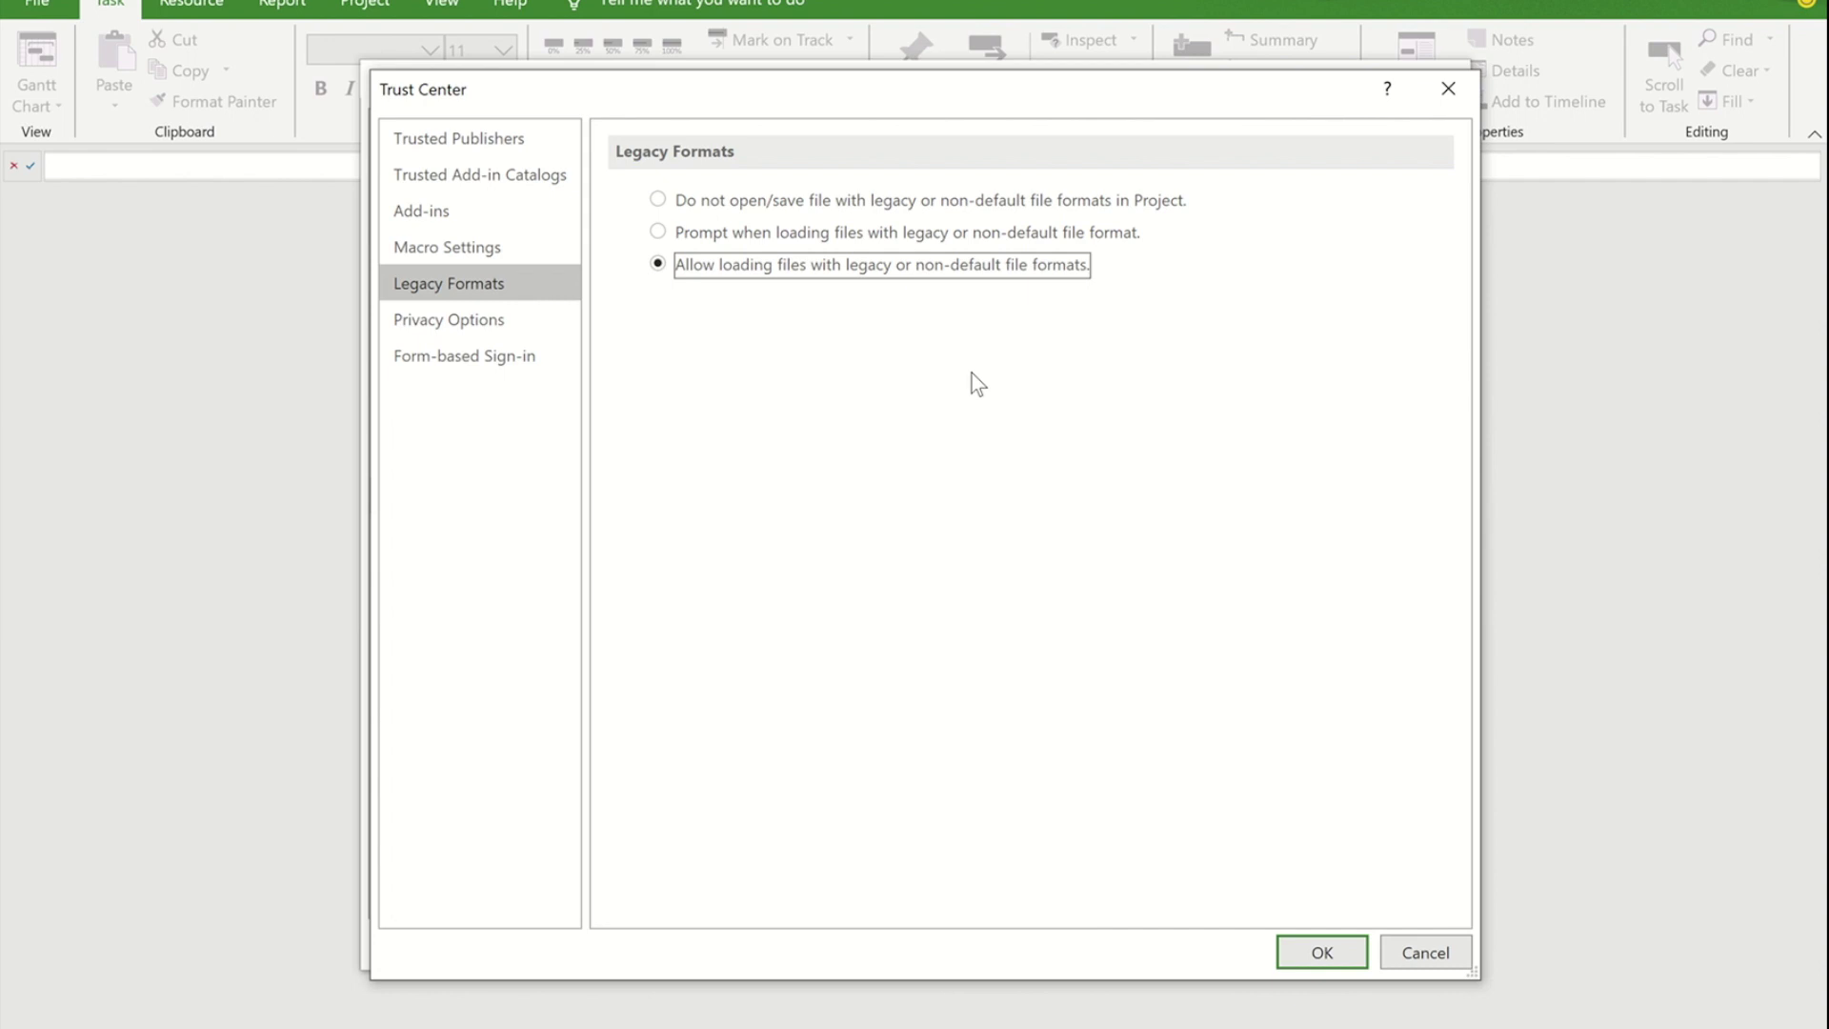
click(1320, 954)
click(1310, 943)
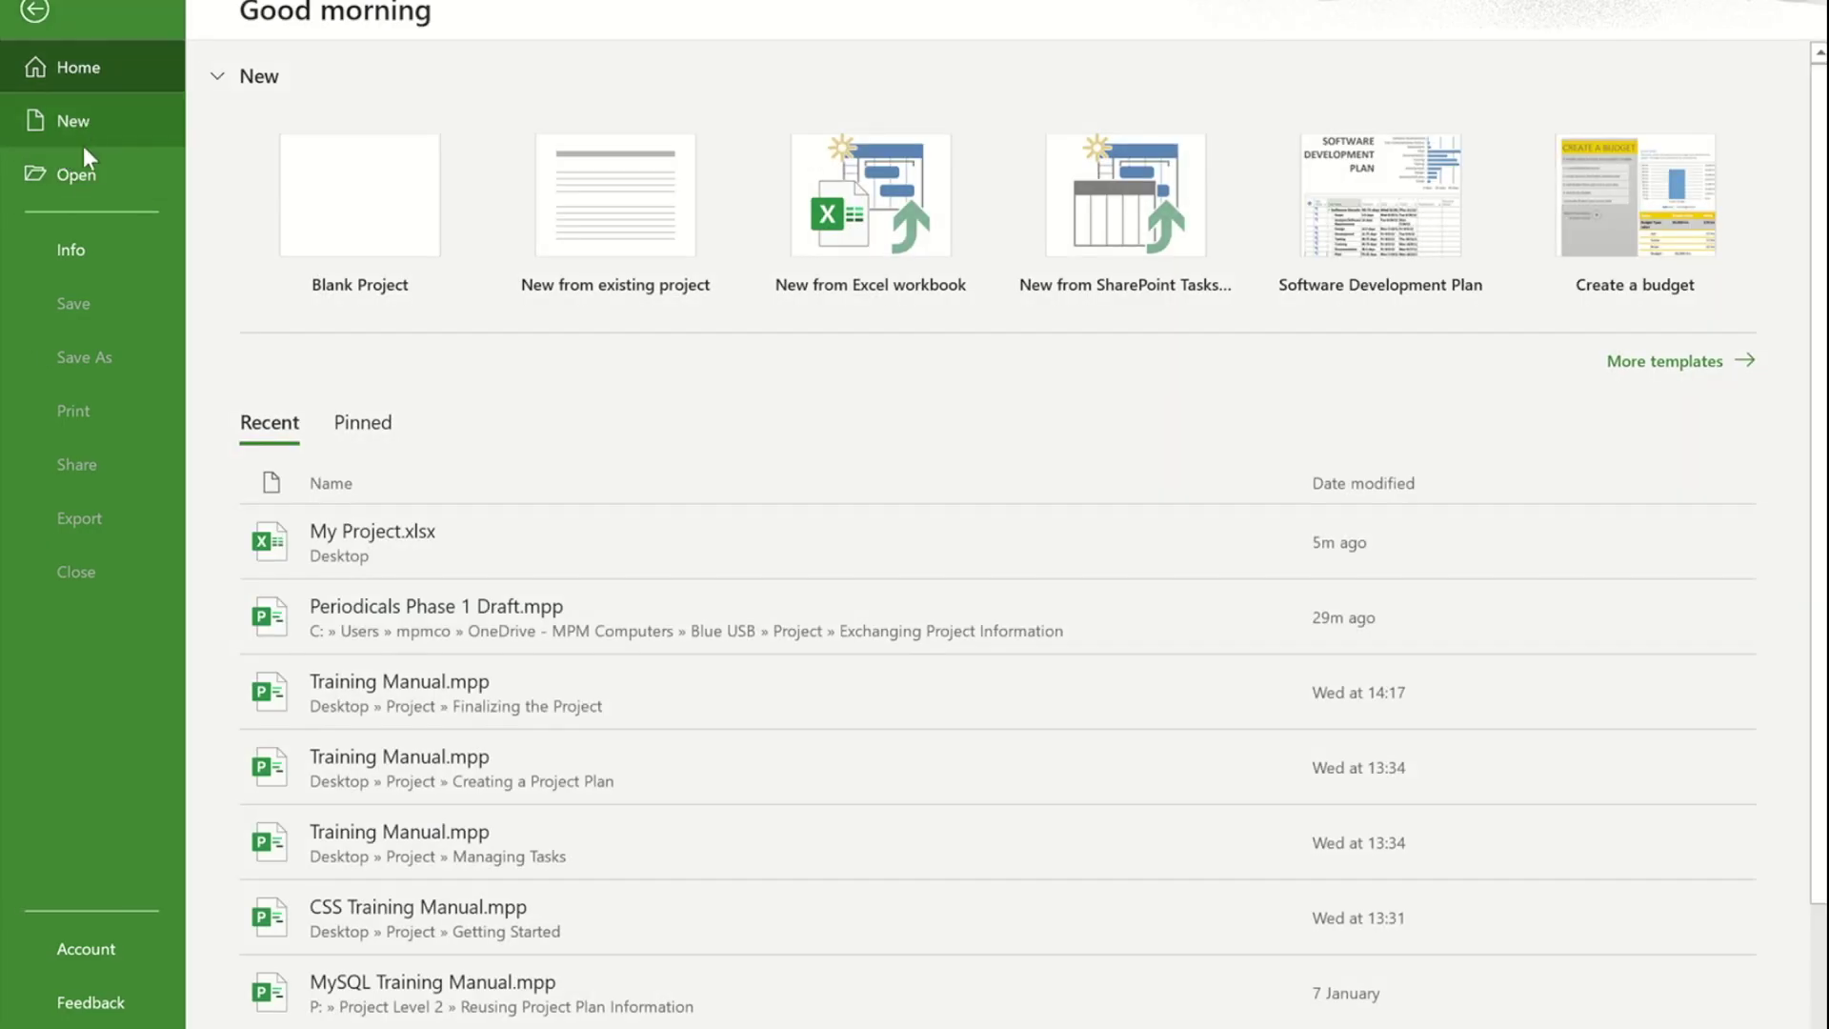
Browse with the Excel Workbook (*.xlsx) filter and open My Project.xlsx
click(78, 166)
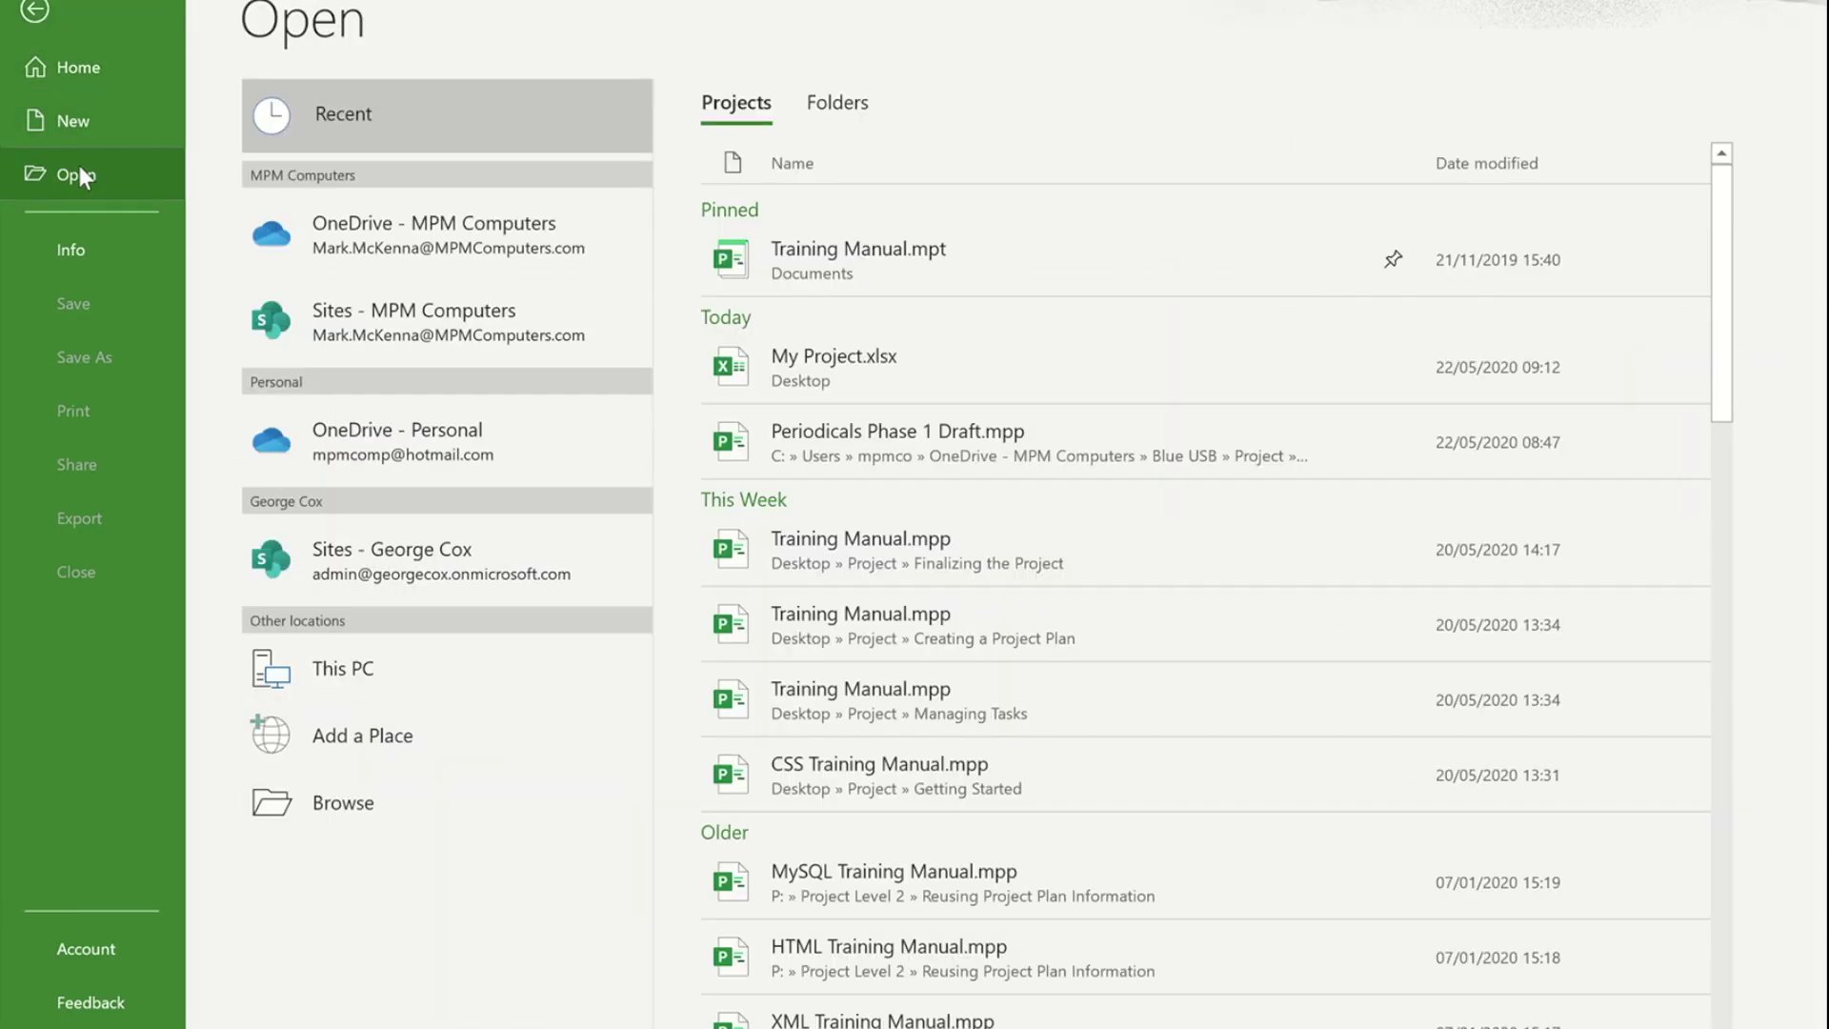
click(339, 815)
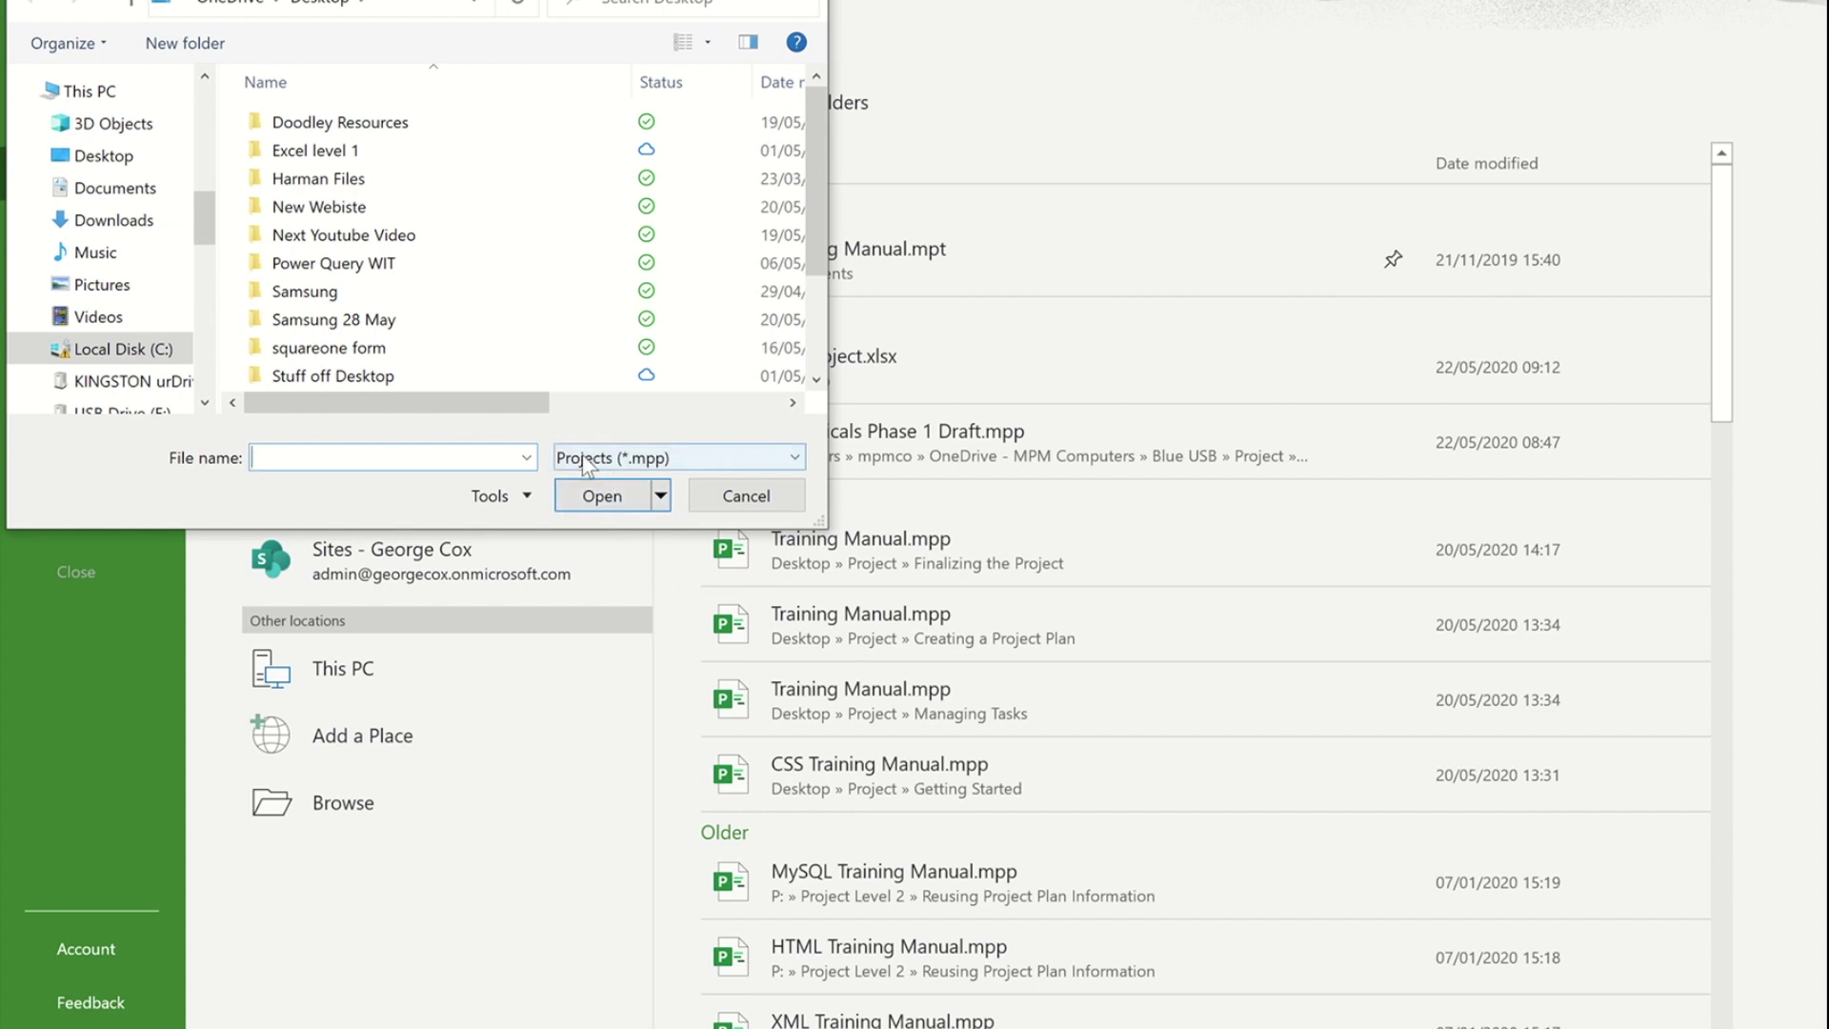
click(794, 458)
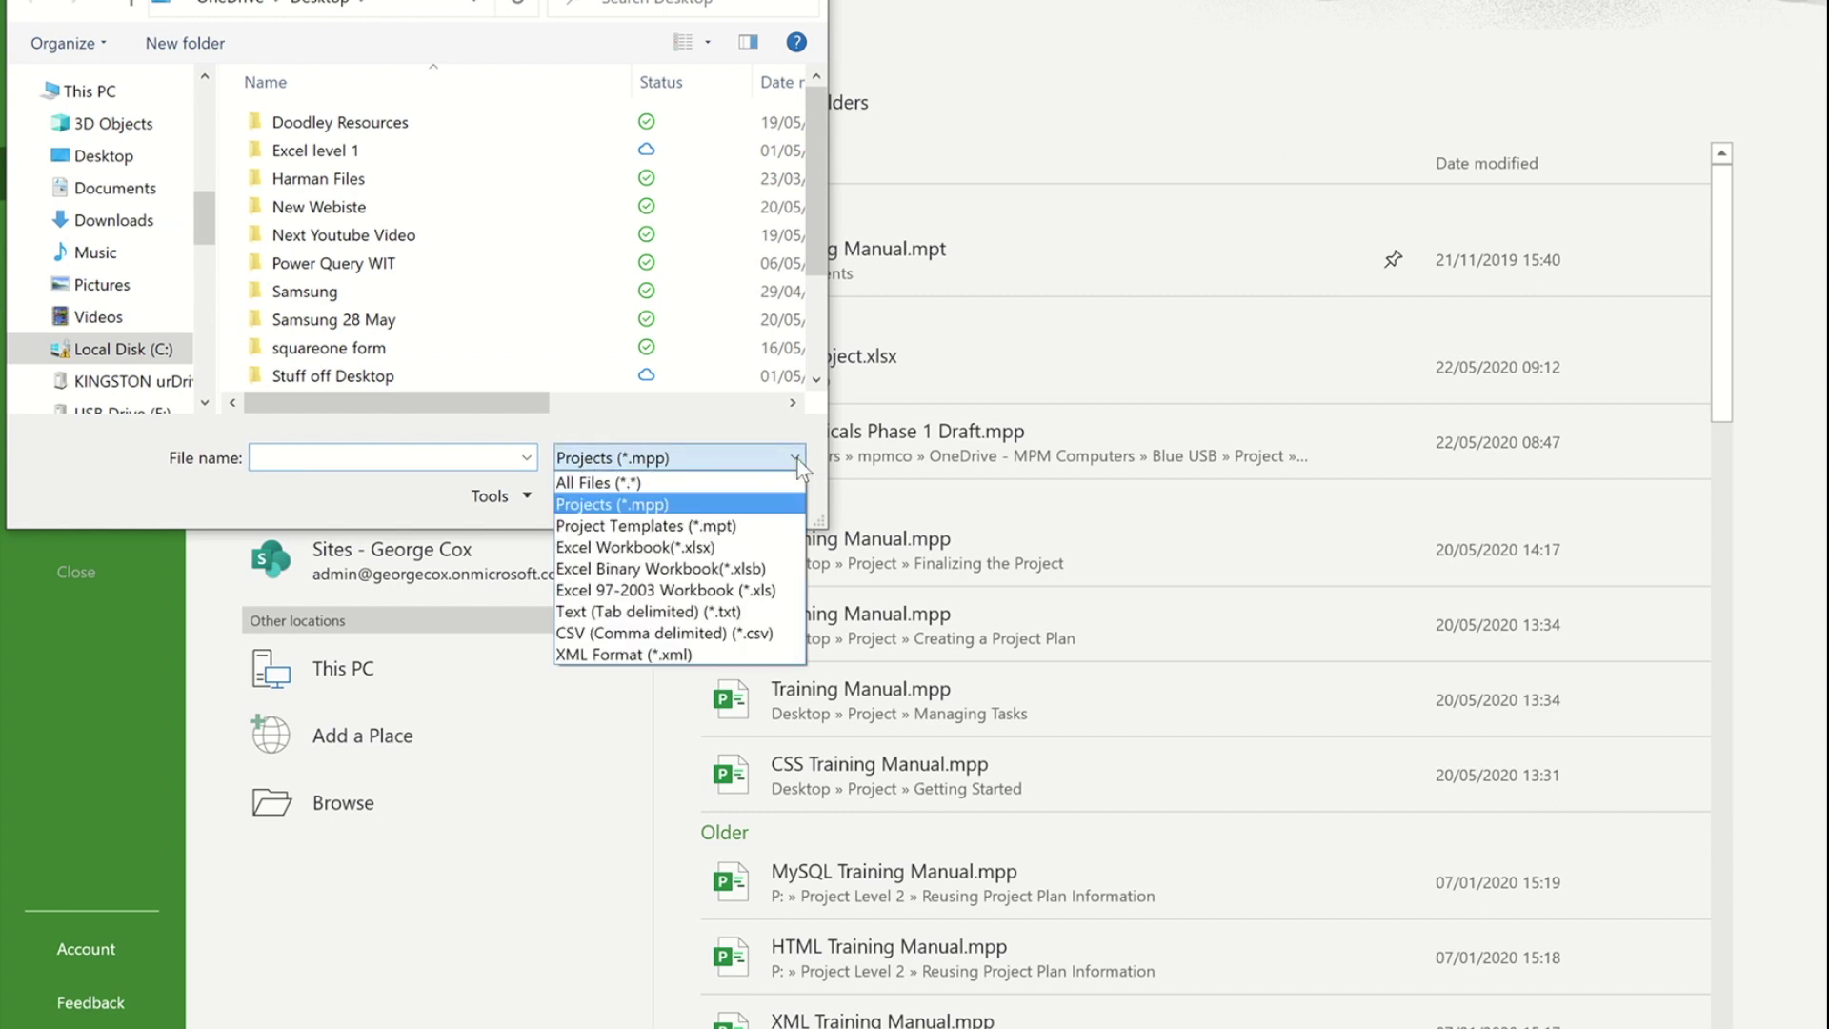
click(712, 551)
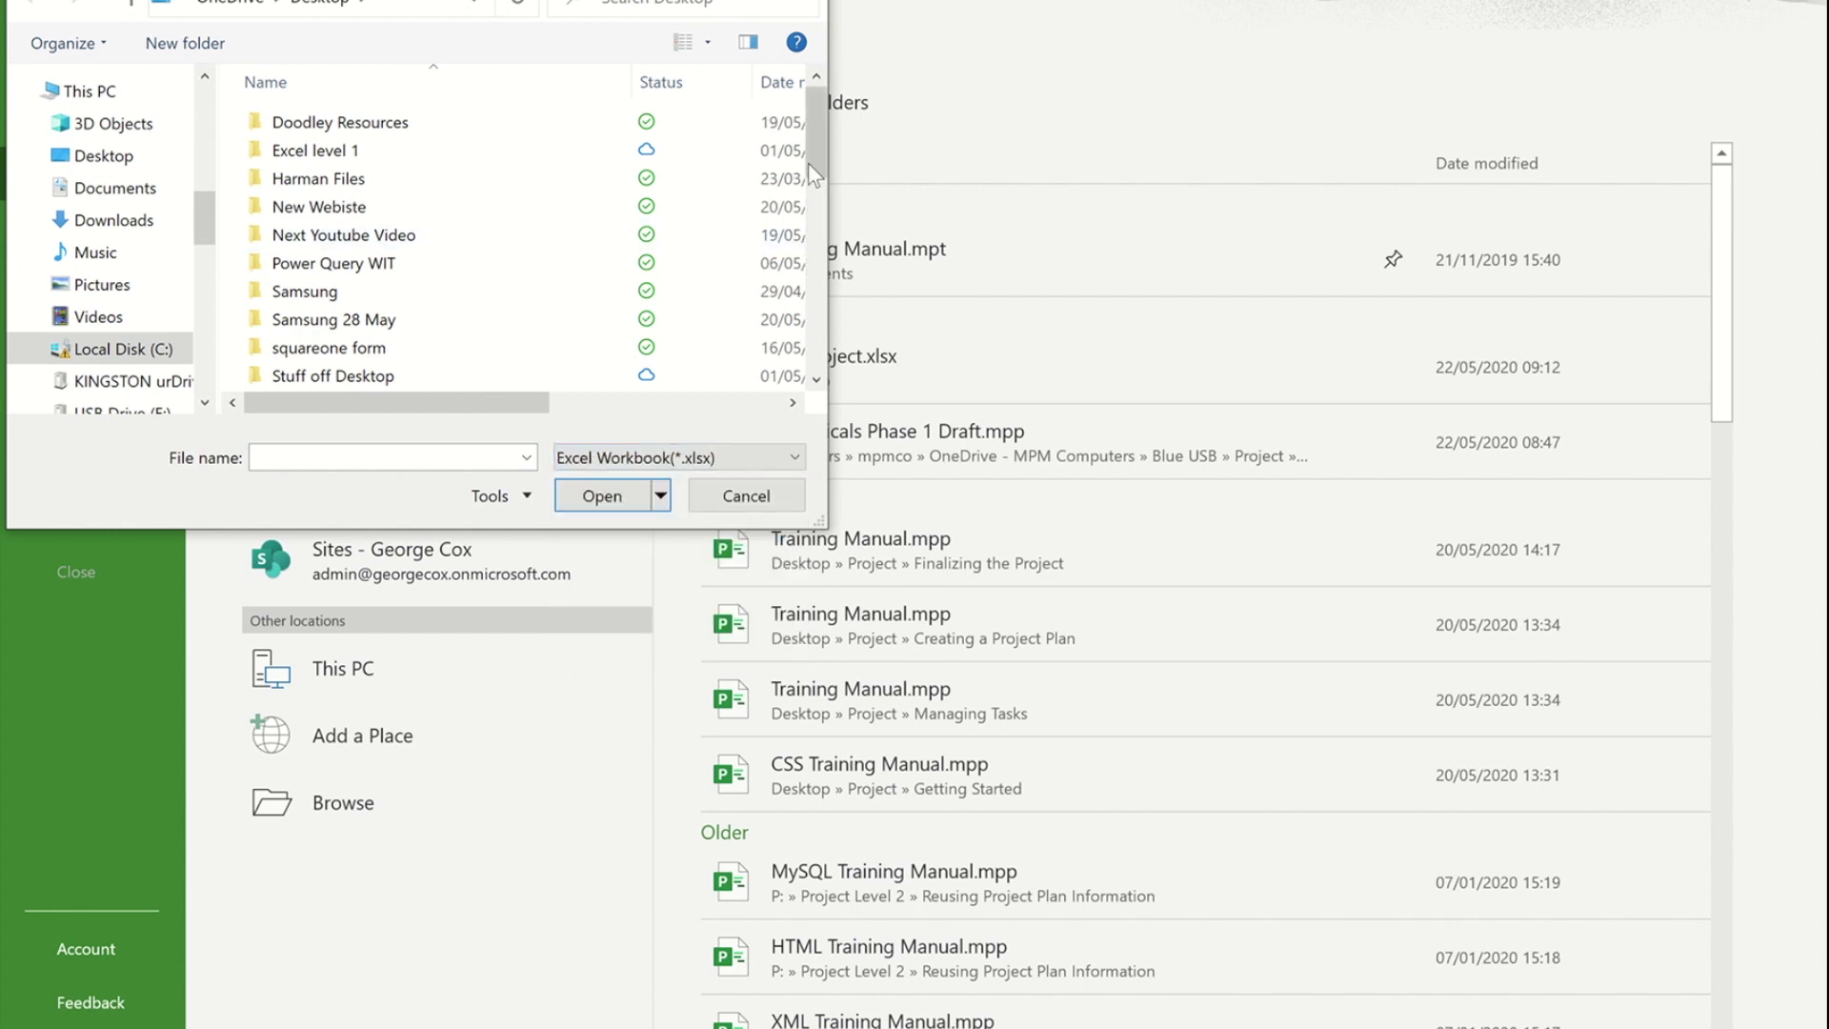
drag(814, 149, 806, 334)
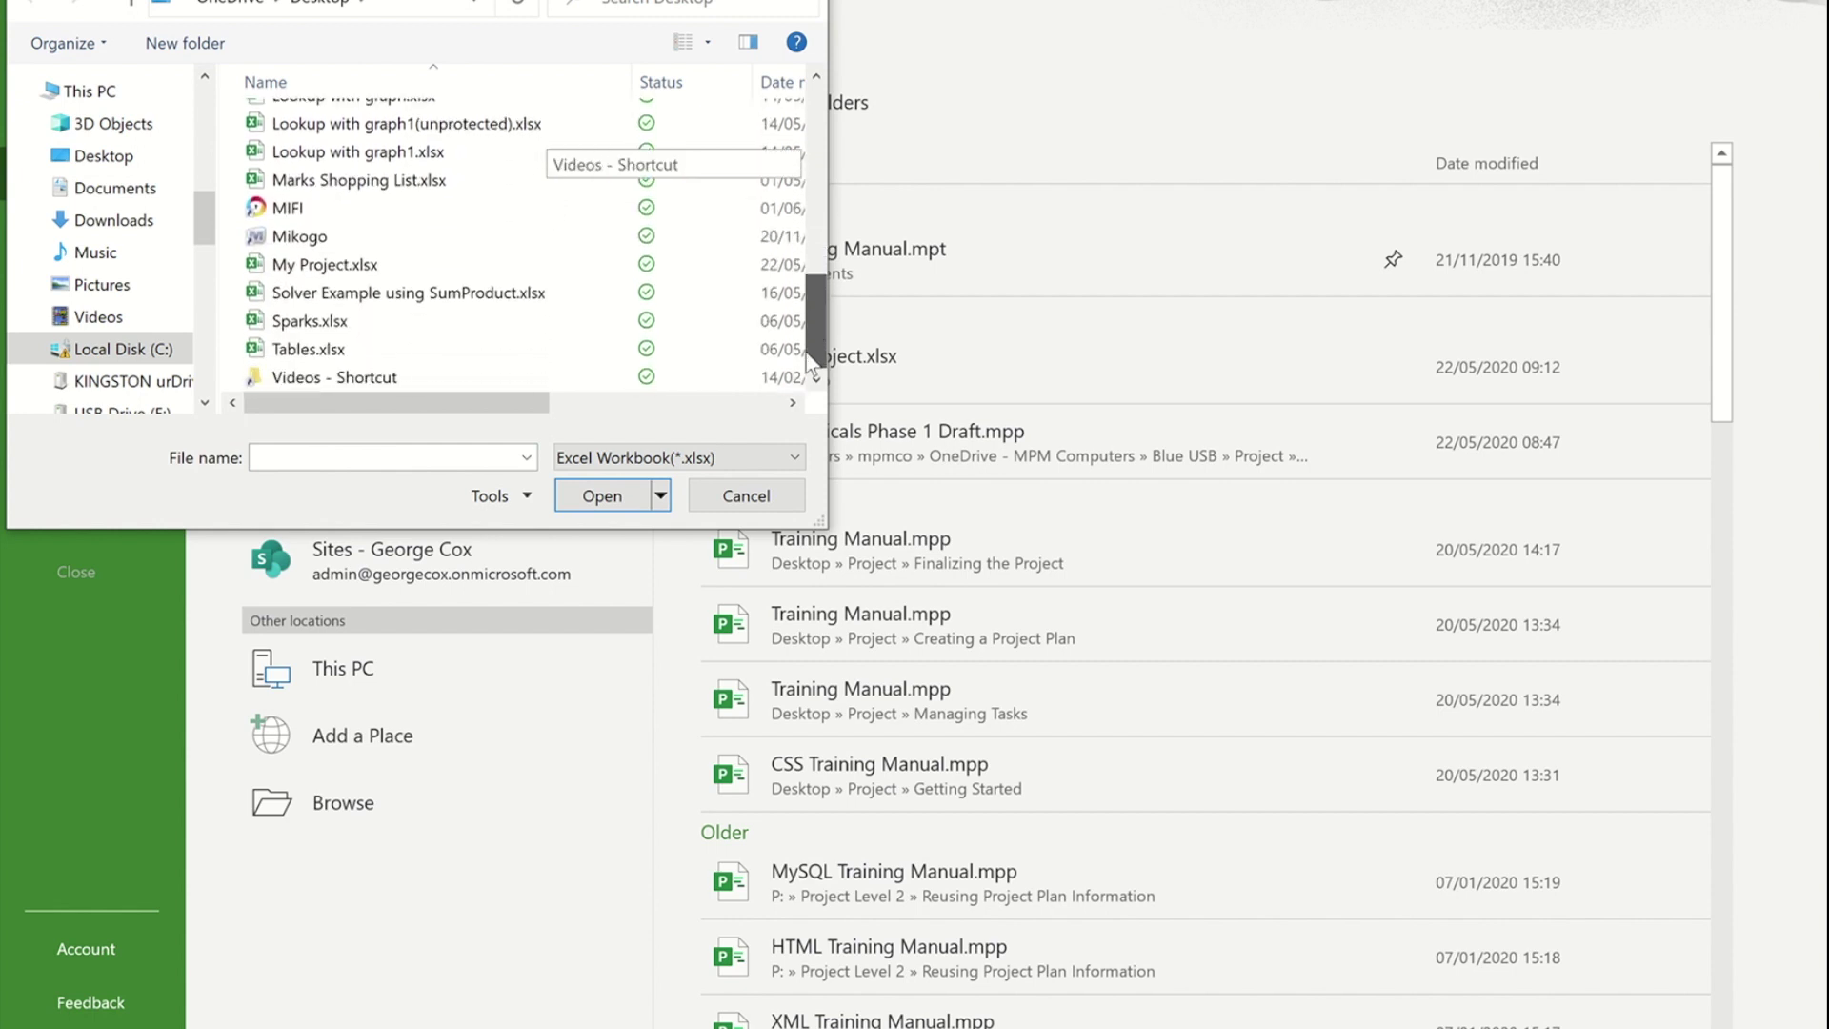
click(315, 275)
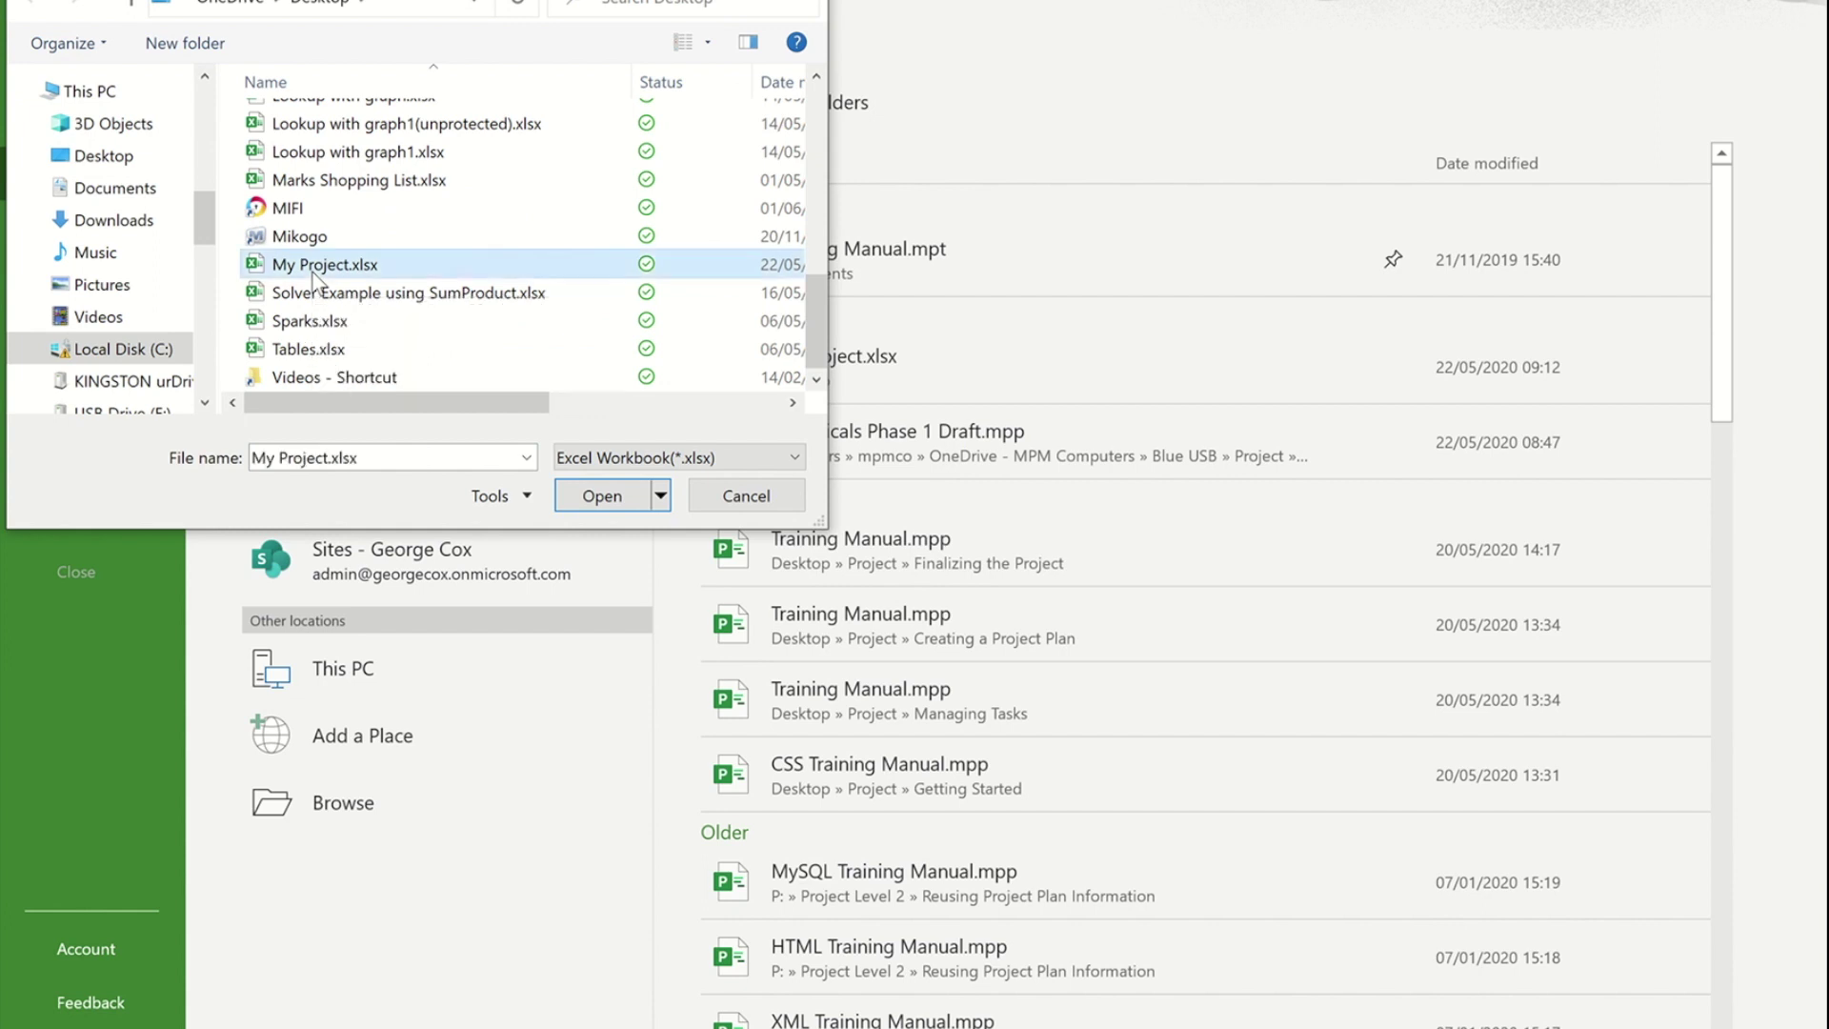
click(596, 498)
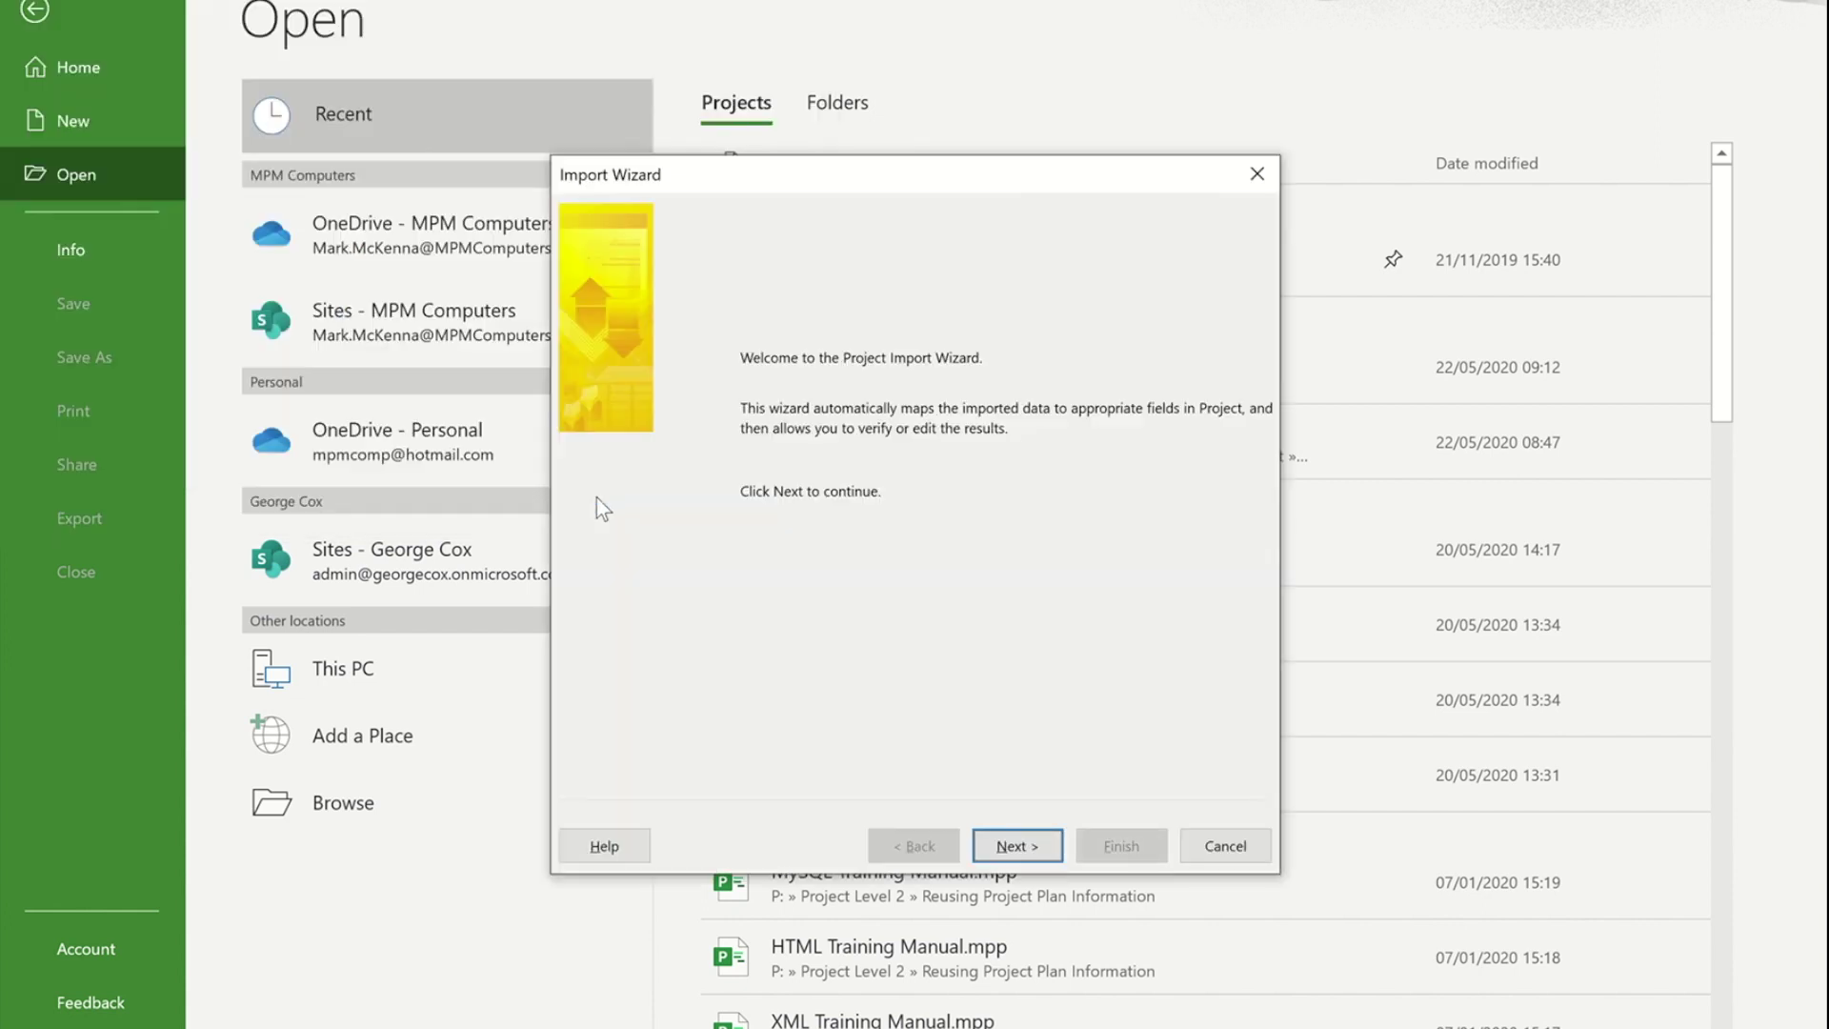
Move the Import Wizard aside and continue past its Welcome page
drag(779, 178, 338, 49)
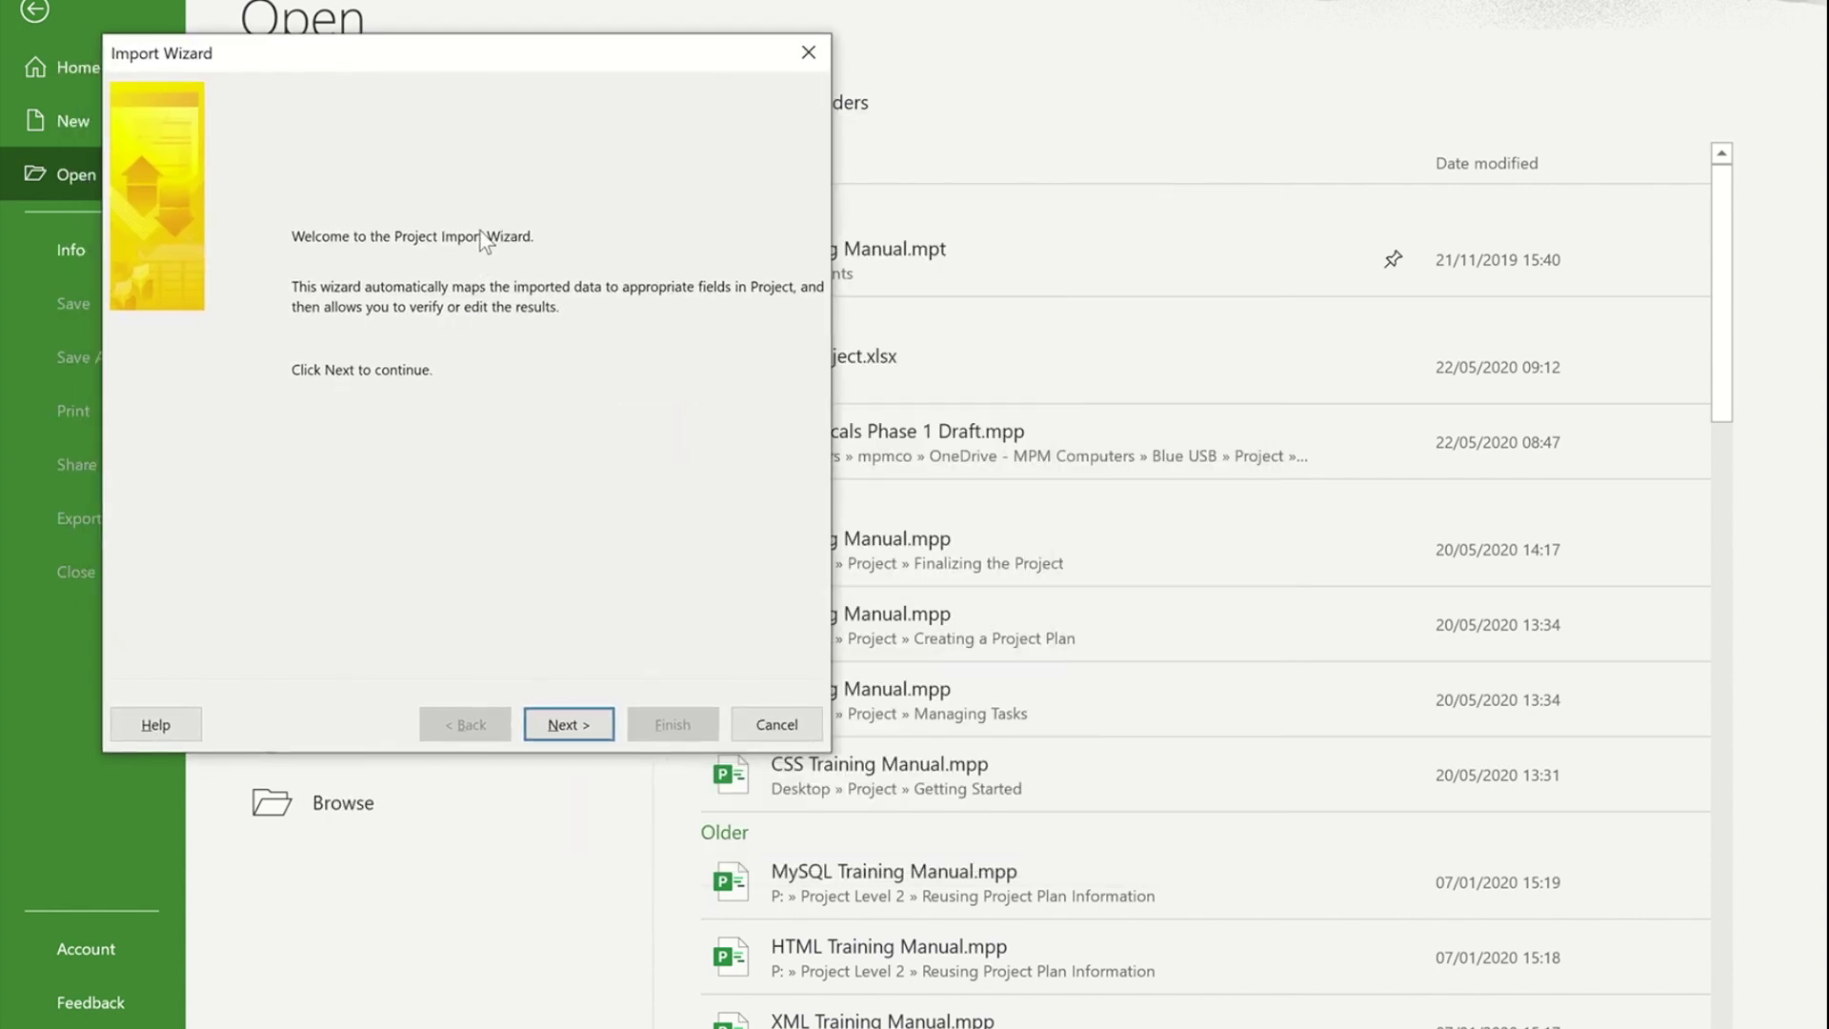
click(575, 729)
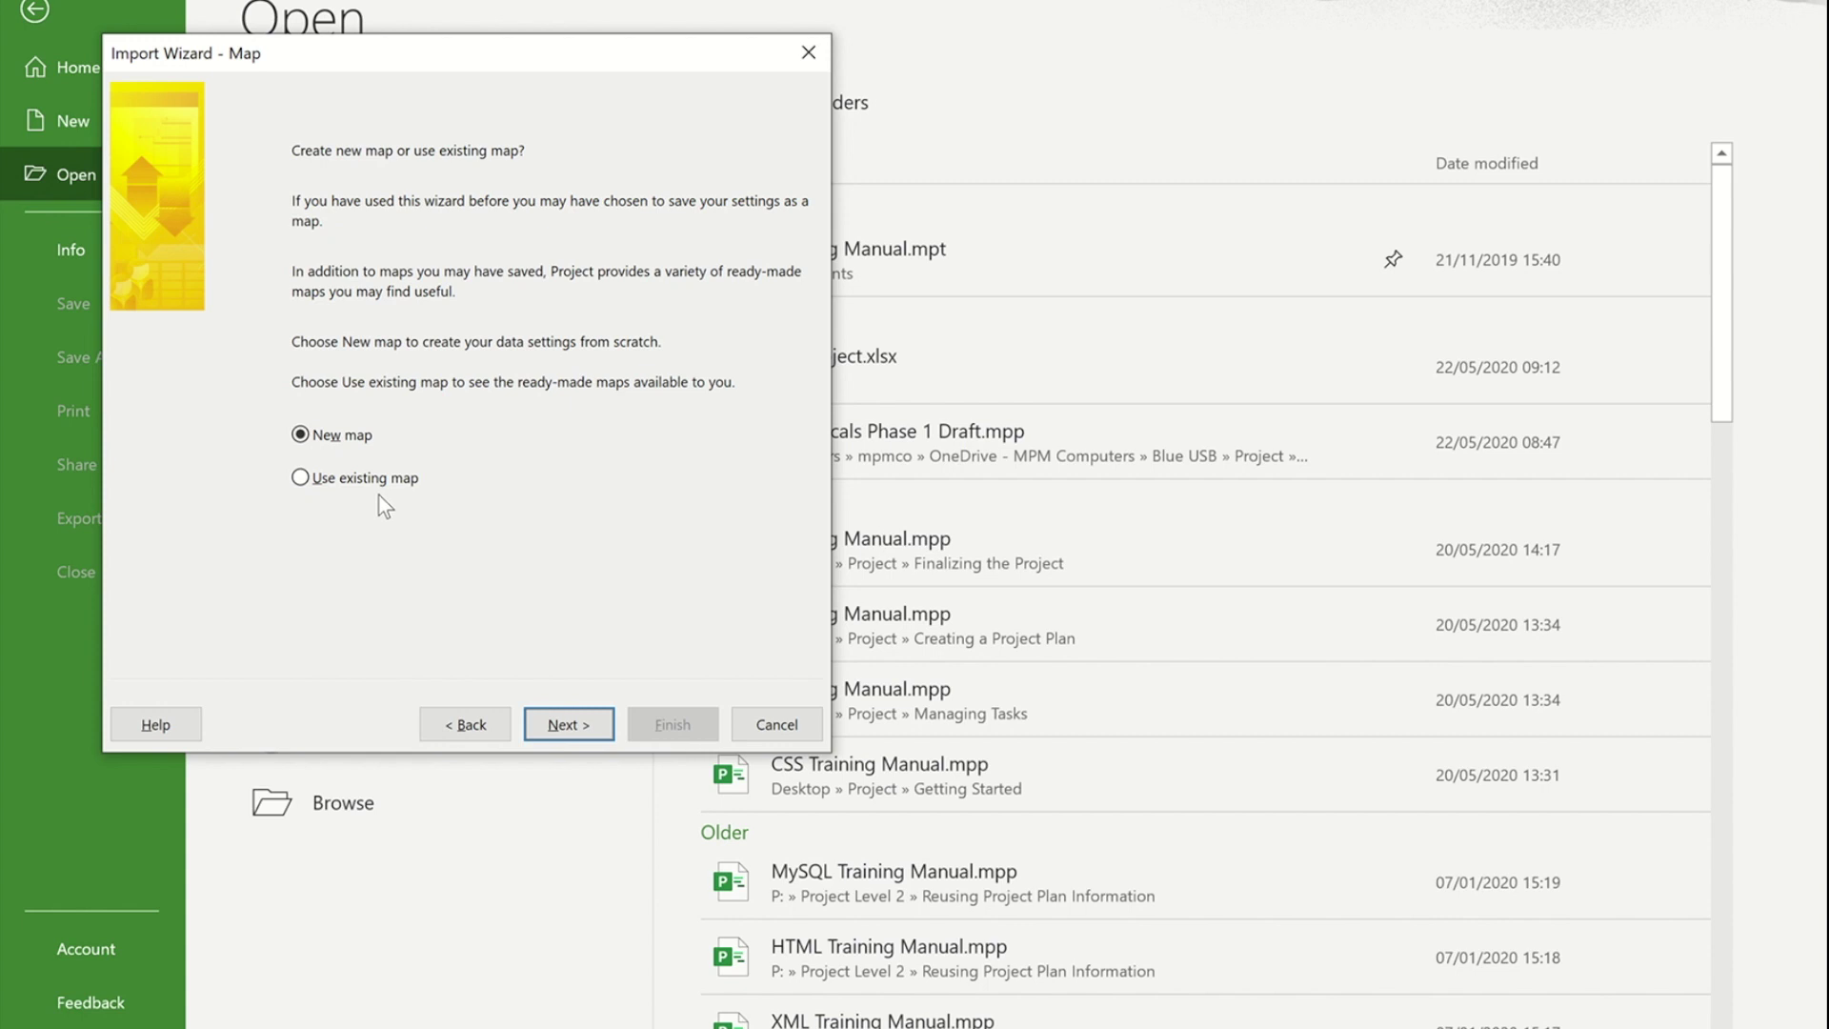
Keep New map and 'As a new project', then tick Tasks on Map Options
click(558, 720)
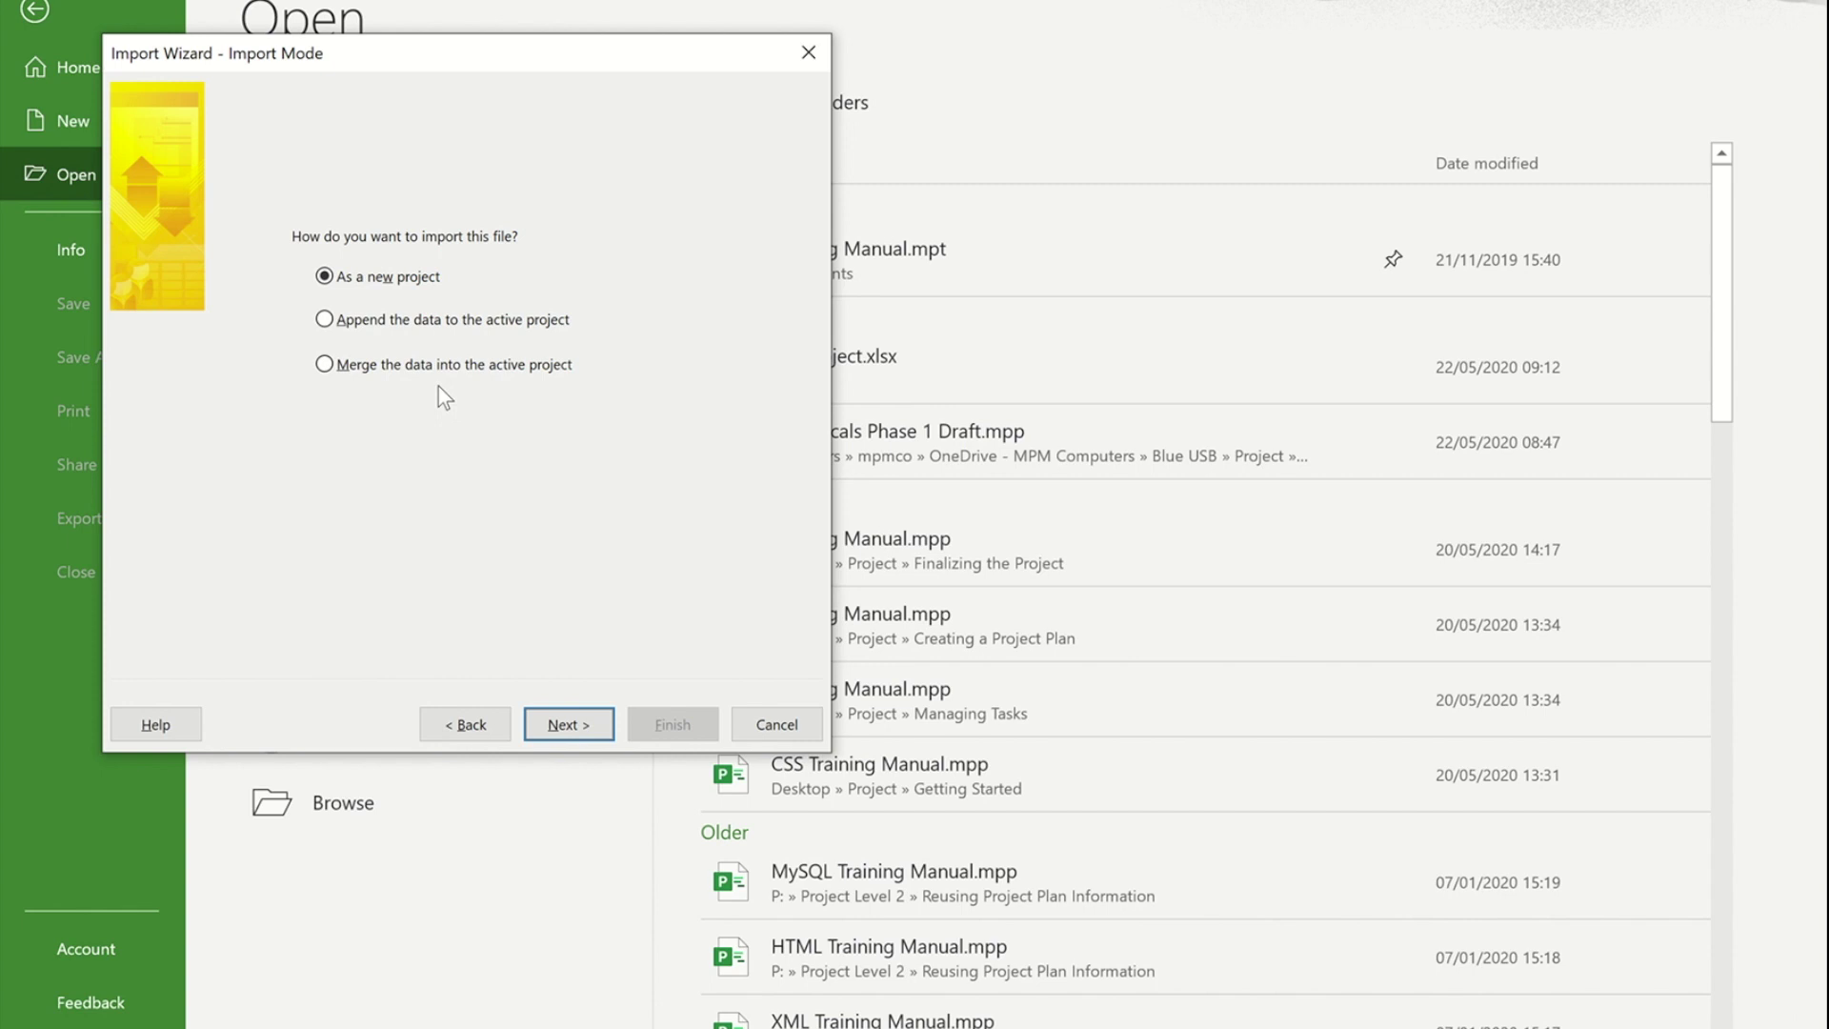
click(567, 724)
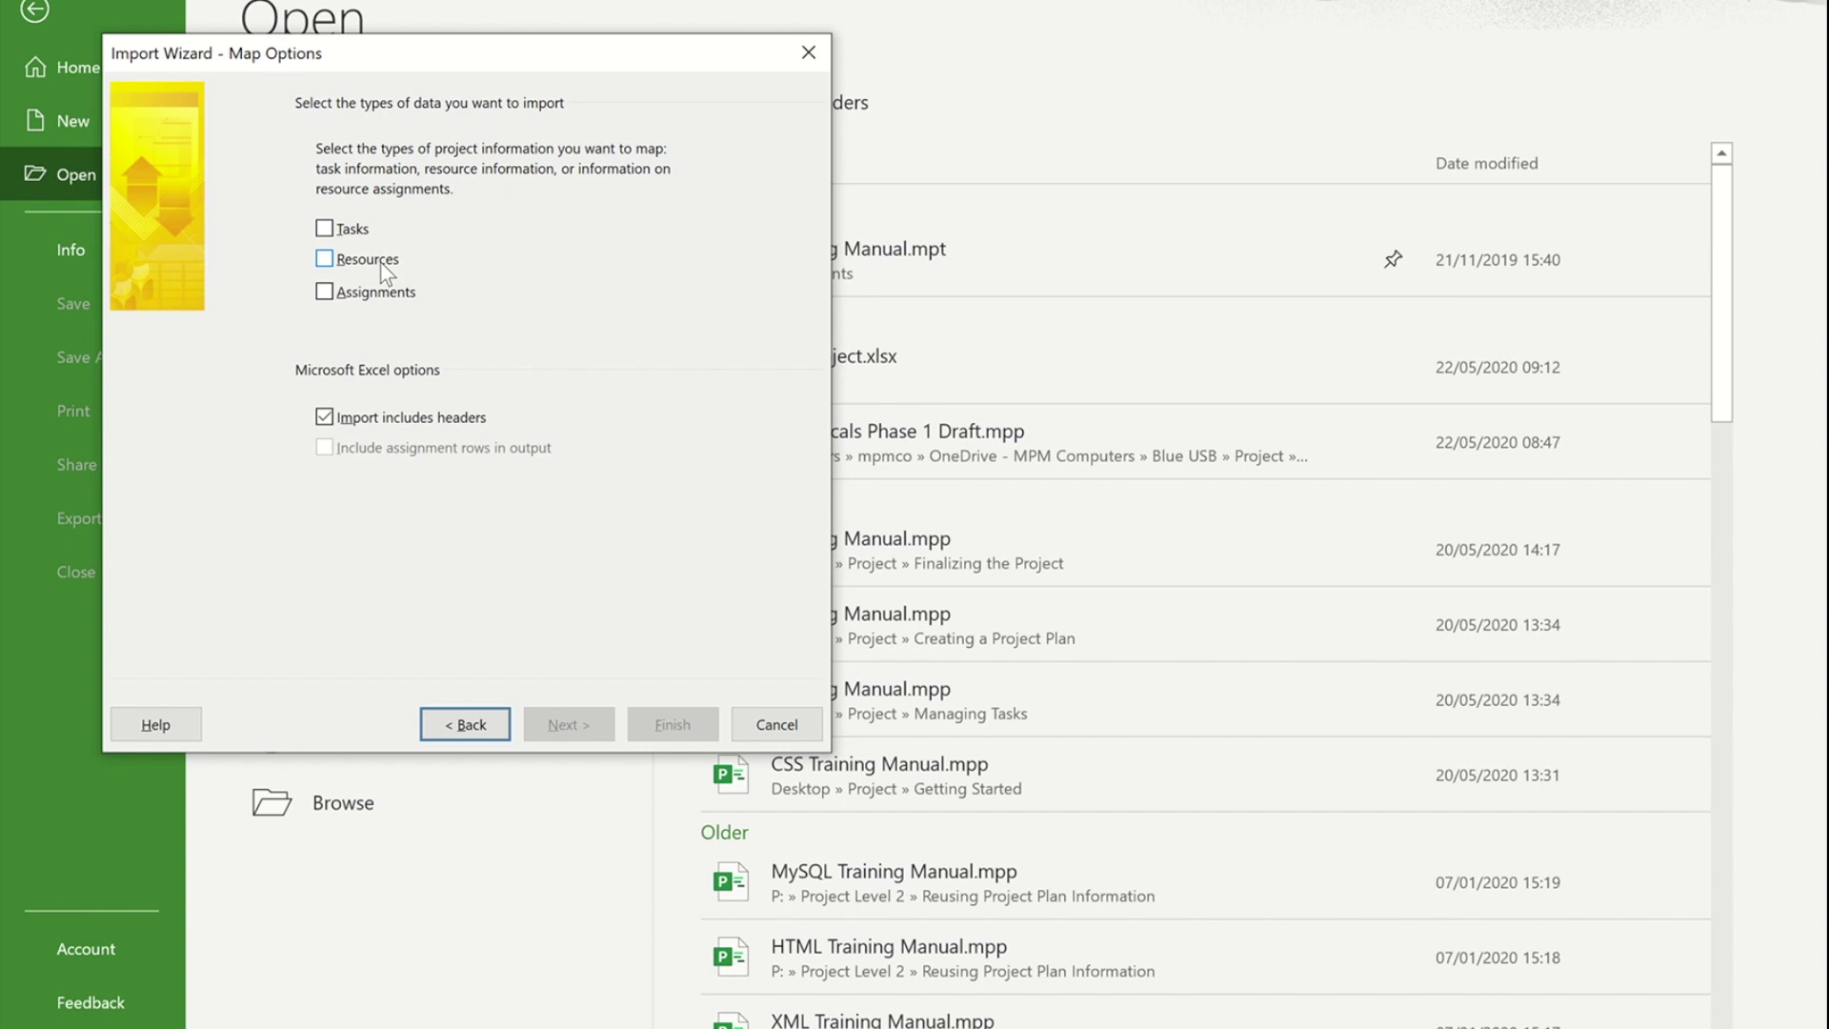
click(324, 229)
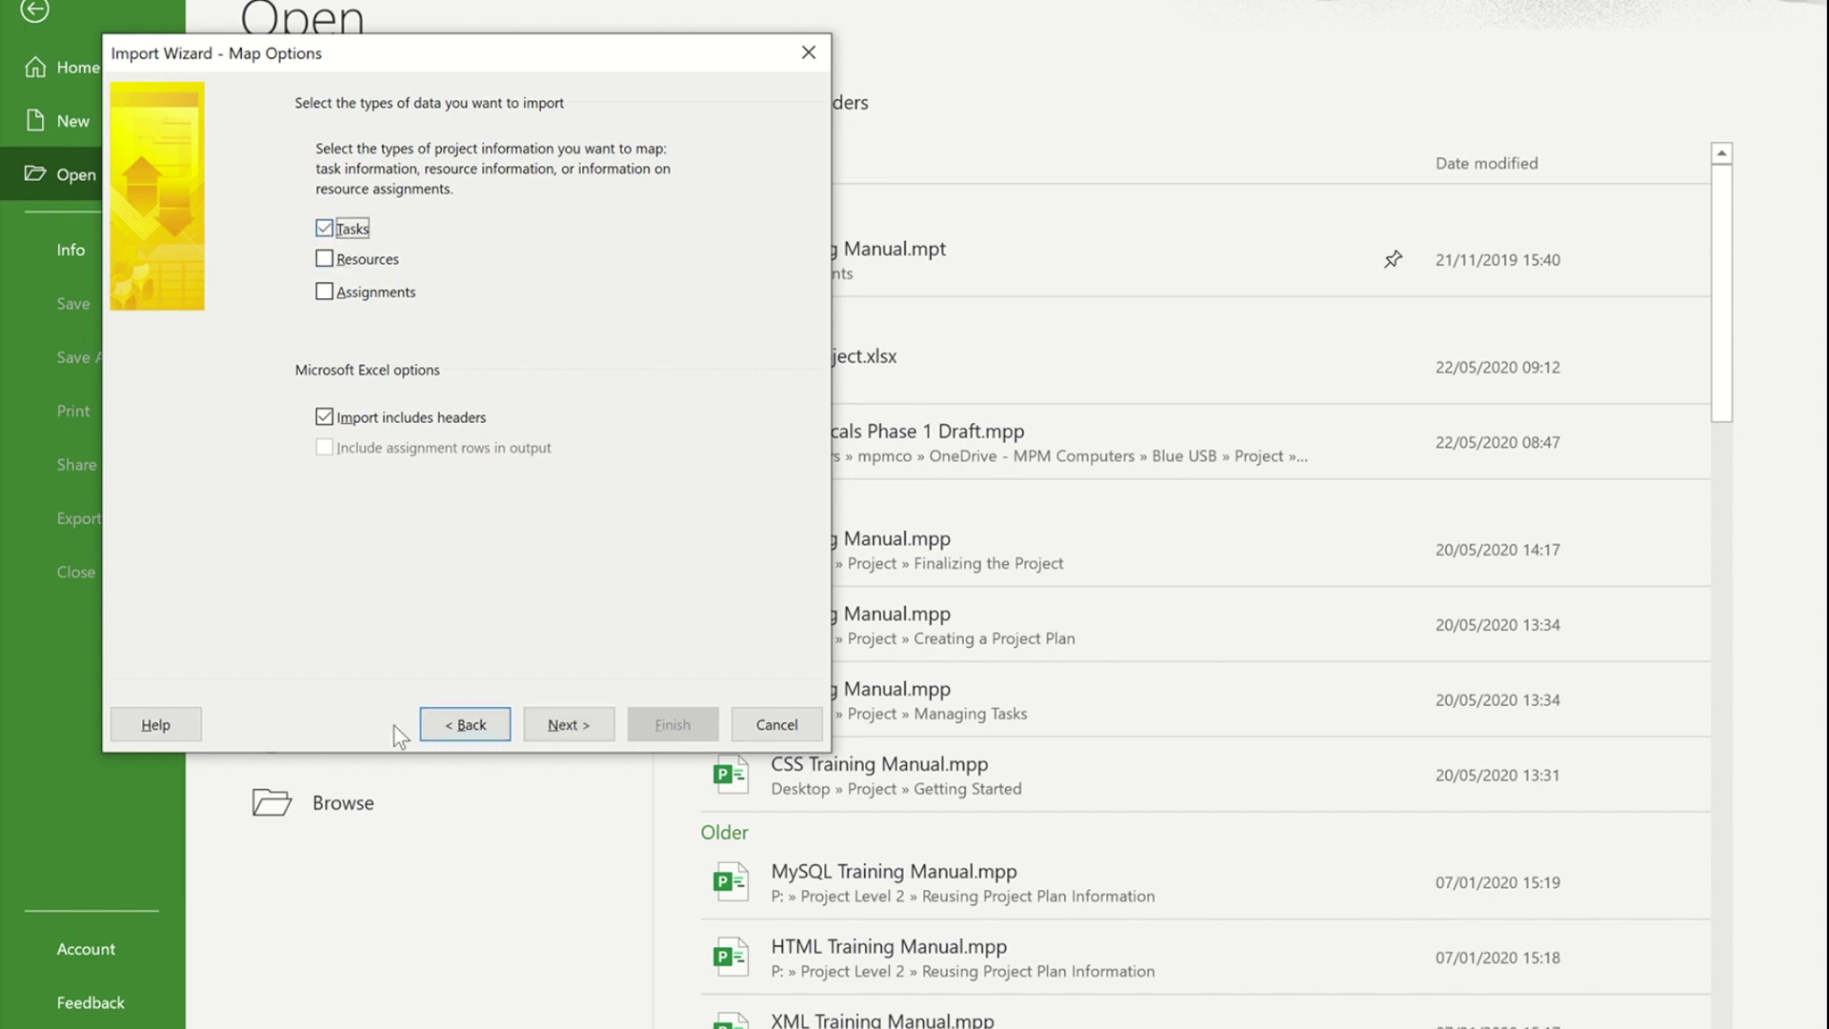
Choose Sheet1 as the source worksheet for task mapping
click(569, 720)
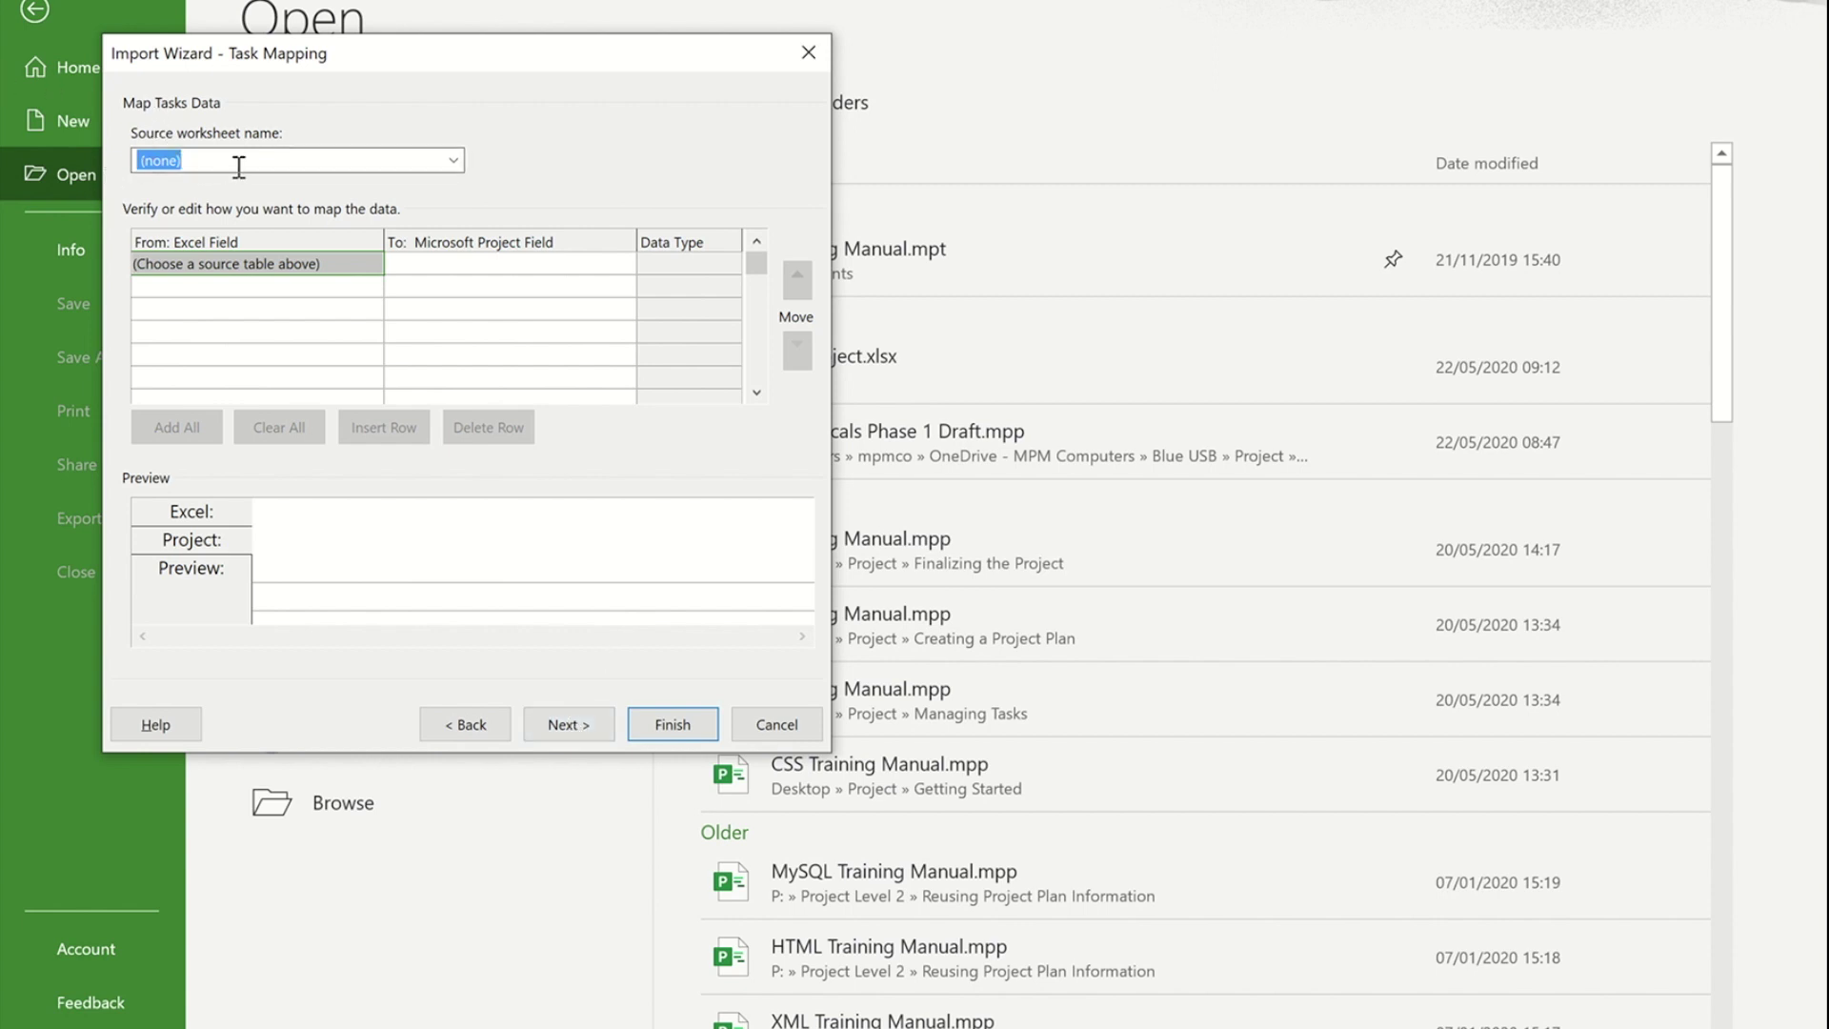
click(454, 160)
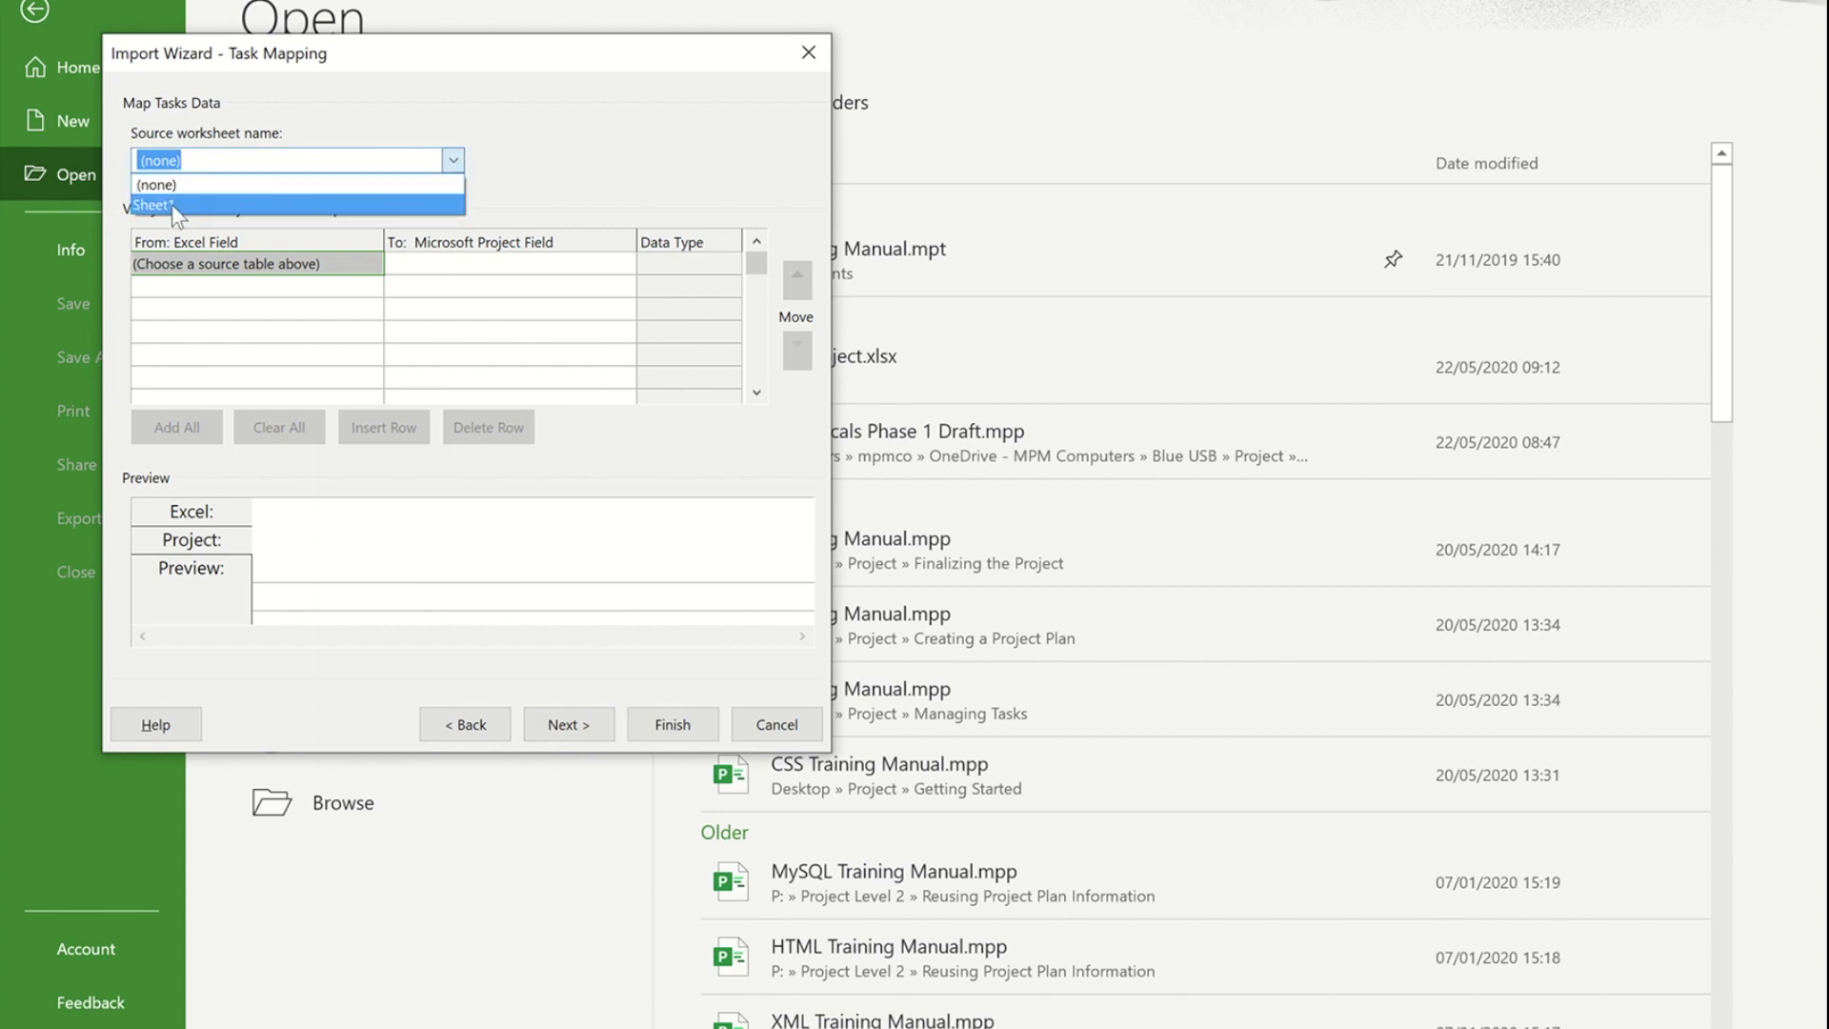
click(195, 205)
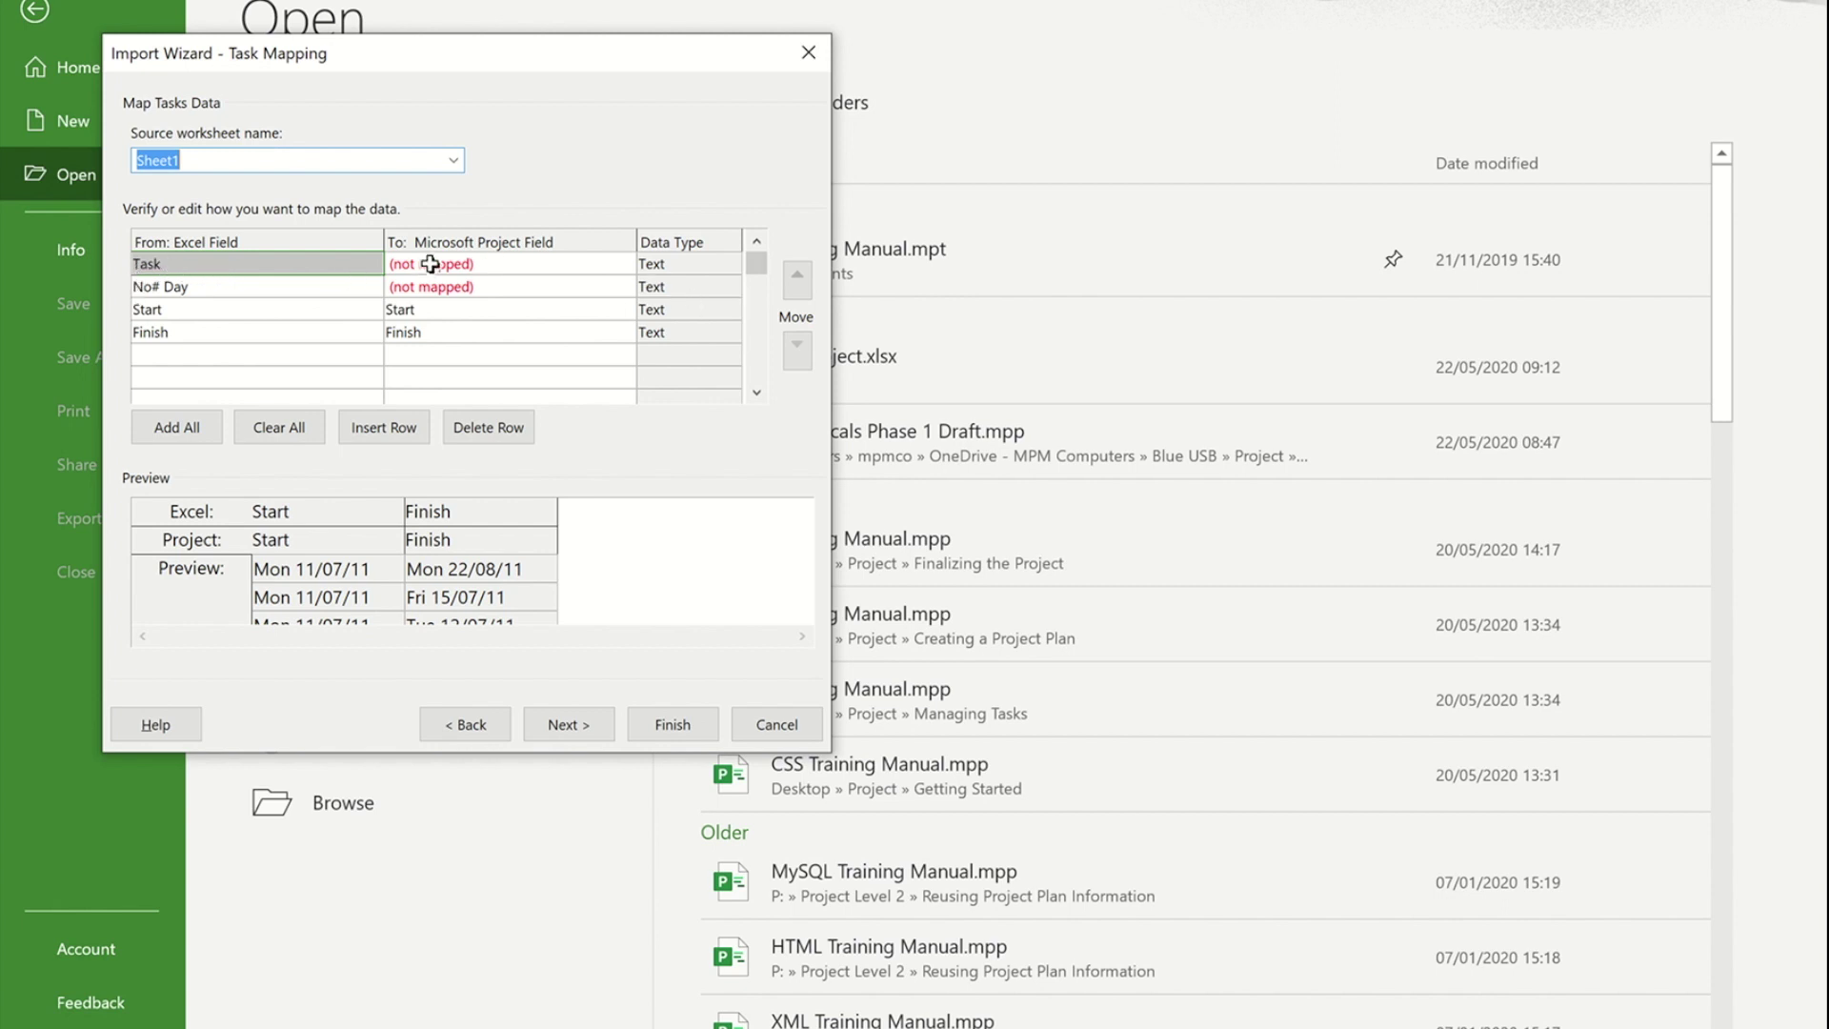
Map the Task column to Name and the No# Day column to Duration
click(609, 264)
click(624, 264)
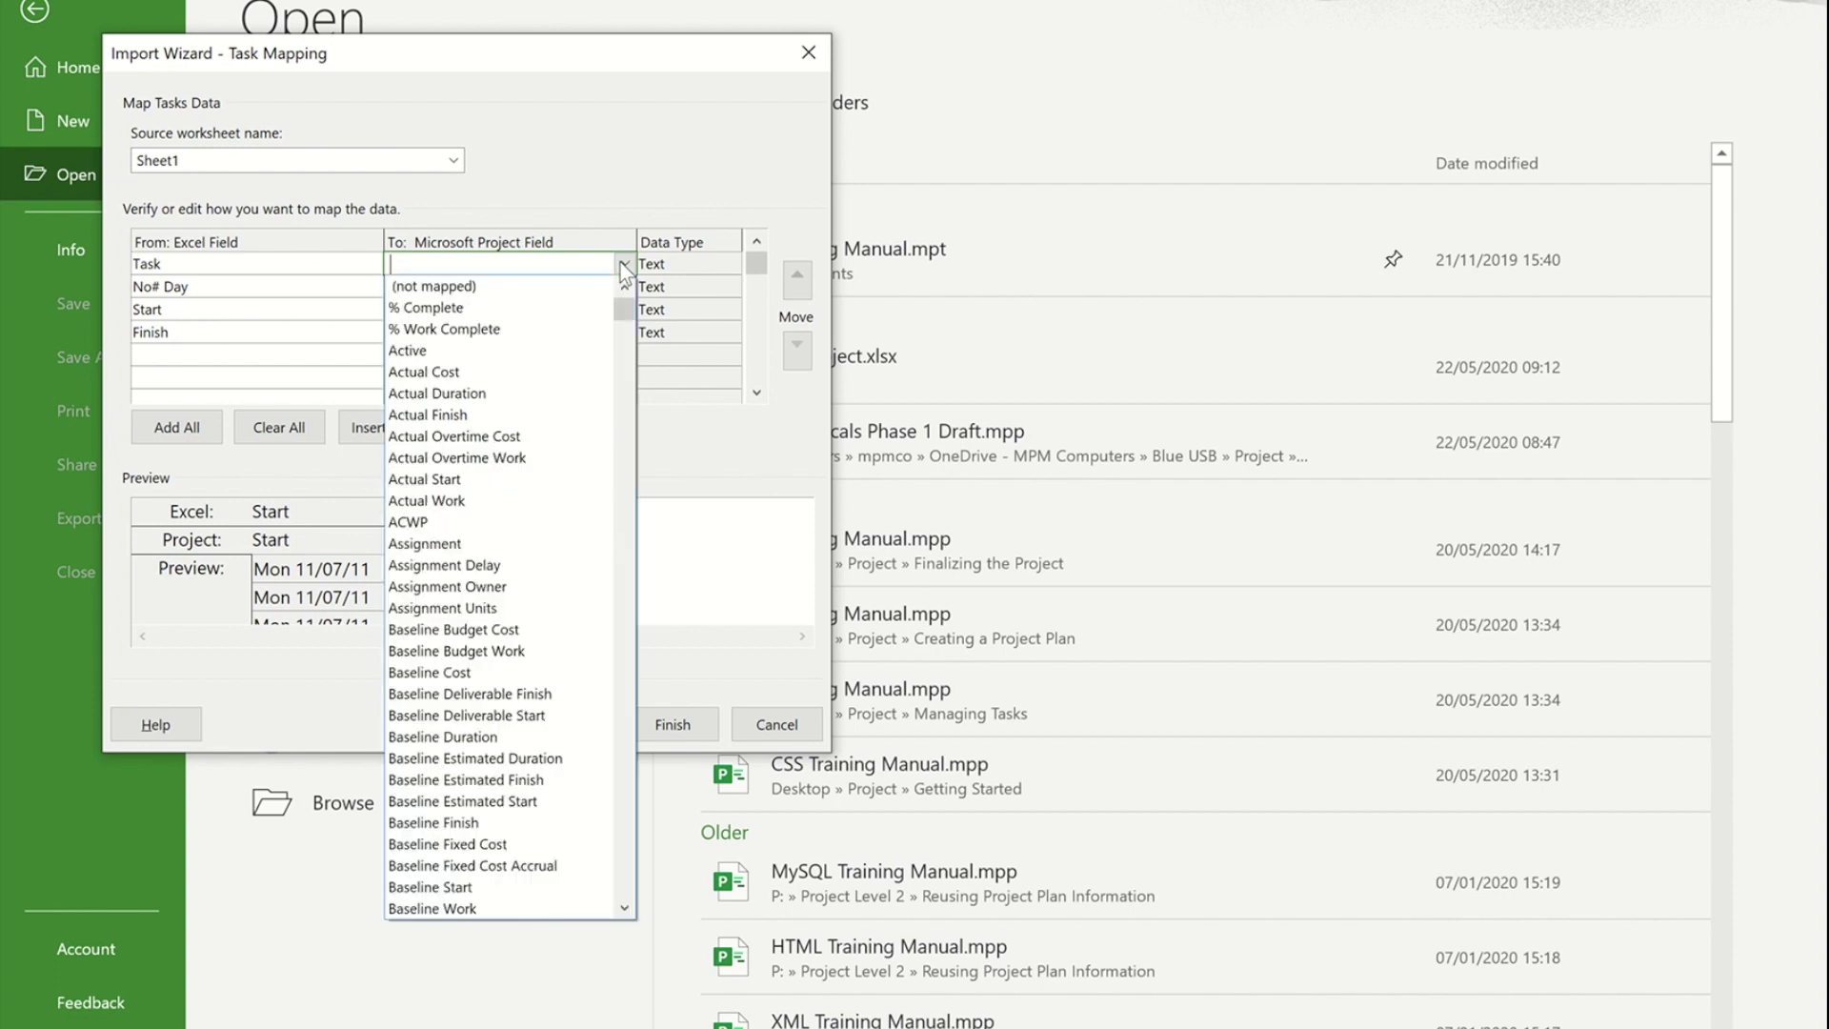
text(Name)
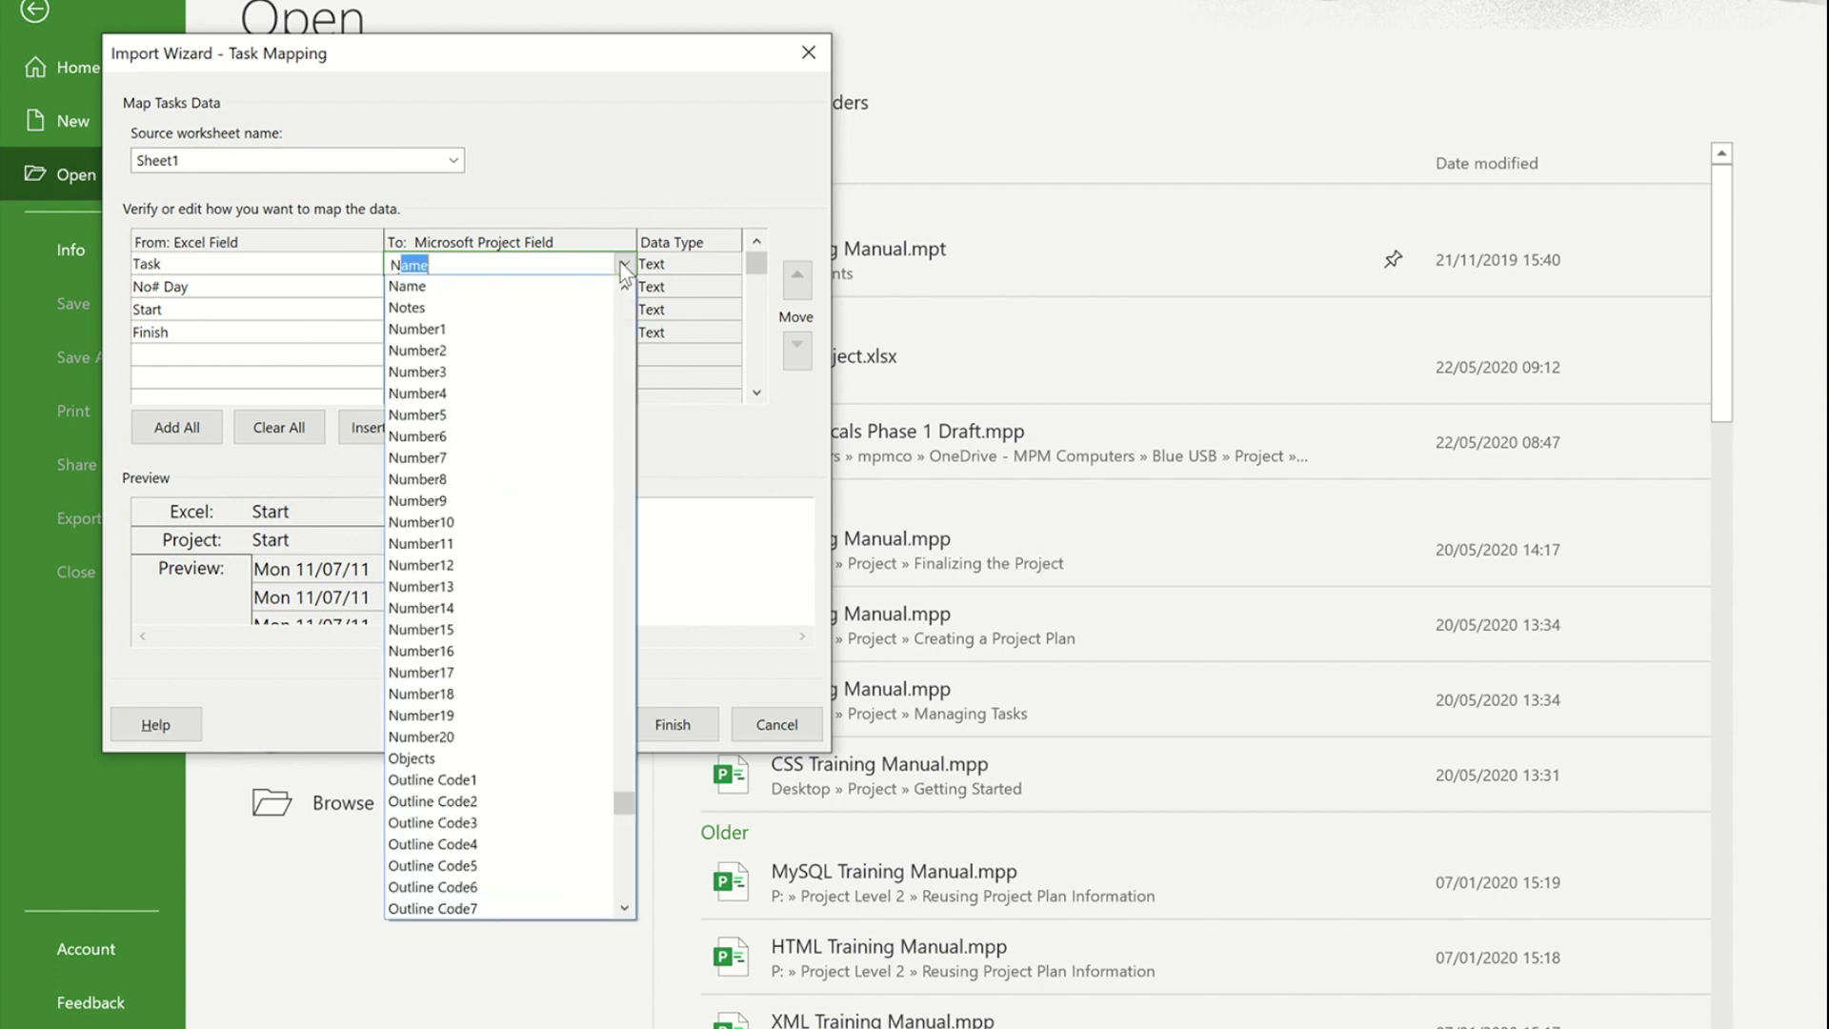
click(406, 287)
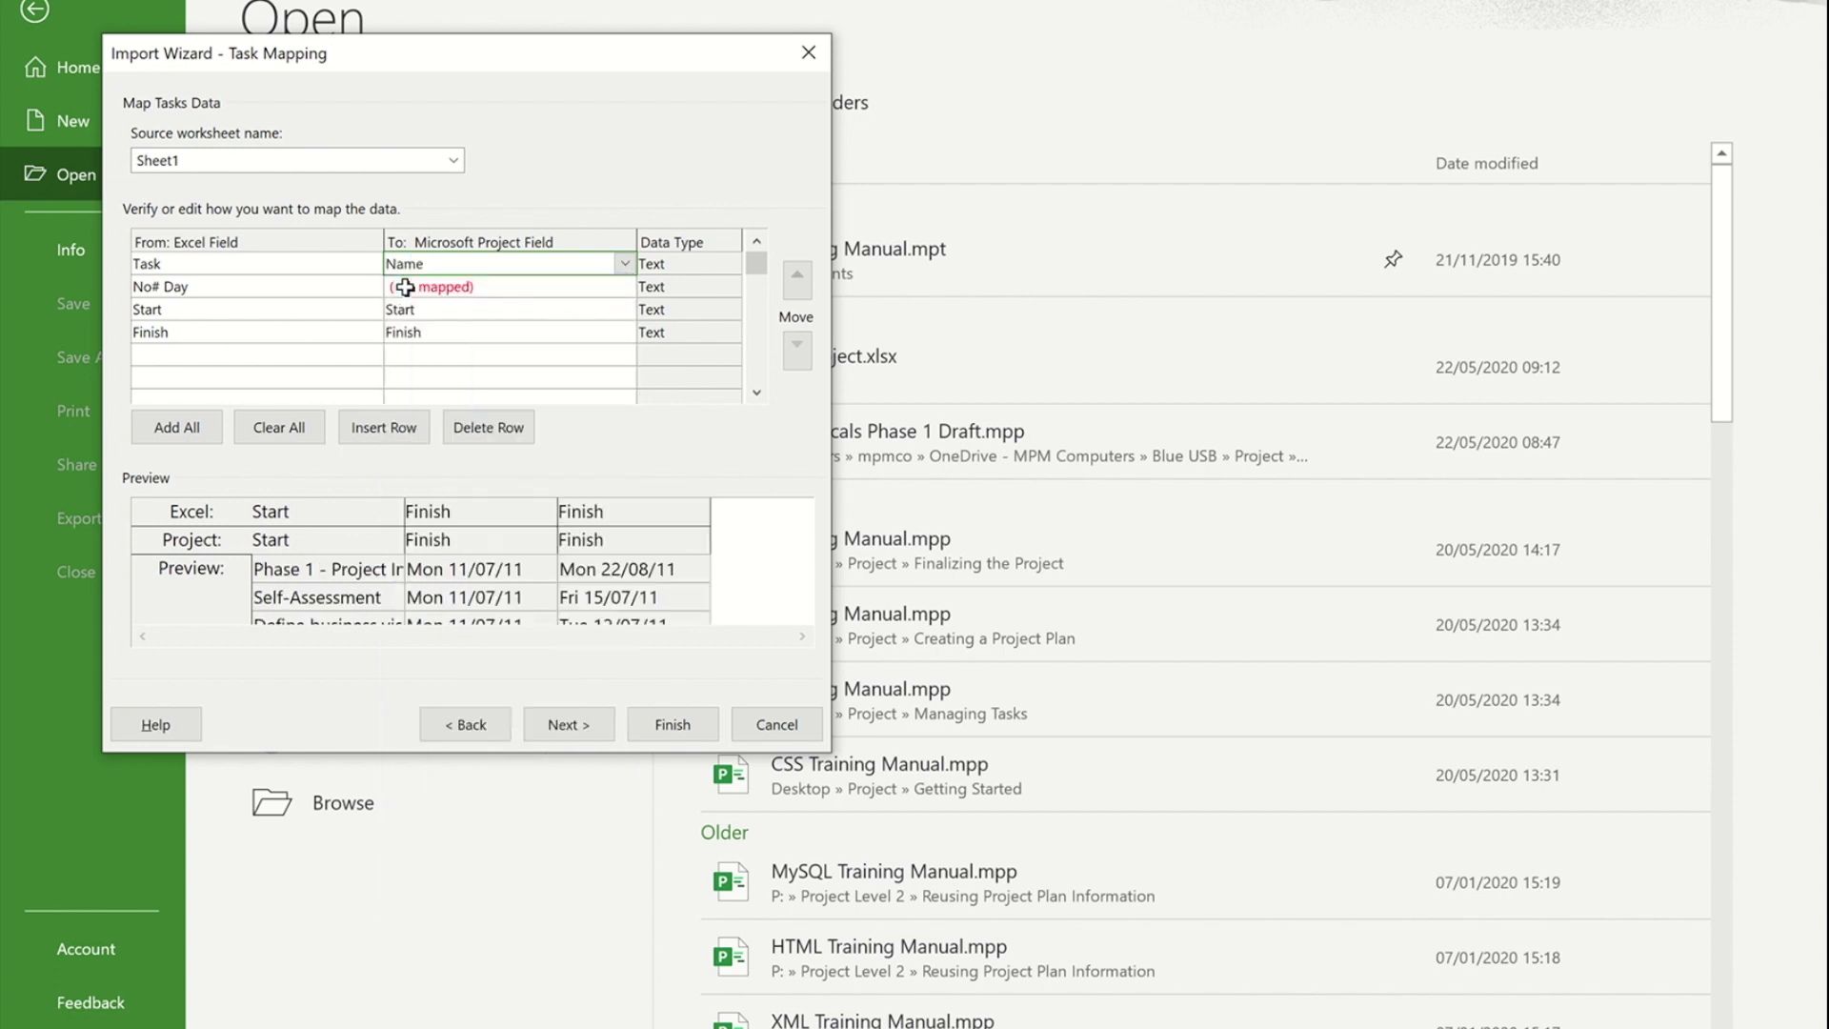
click(481, 286)
click(625, 286)
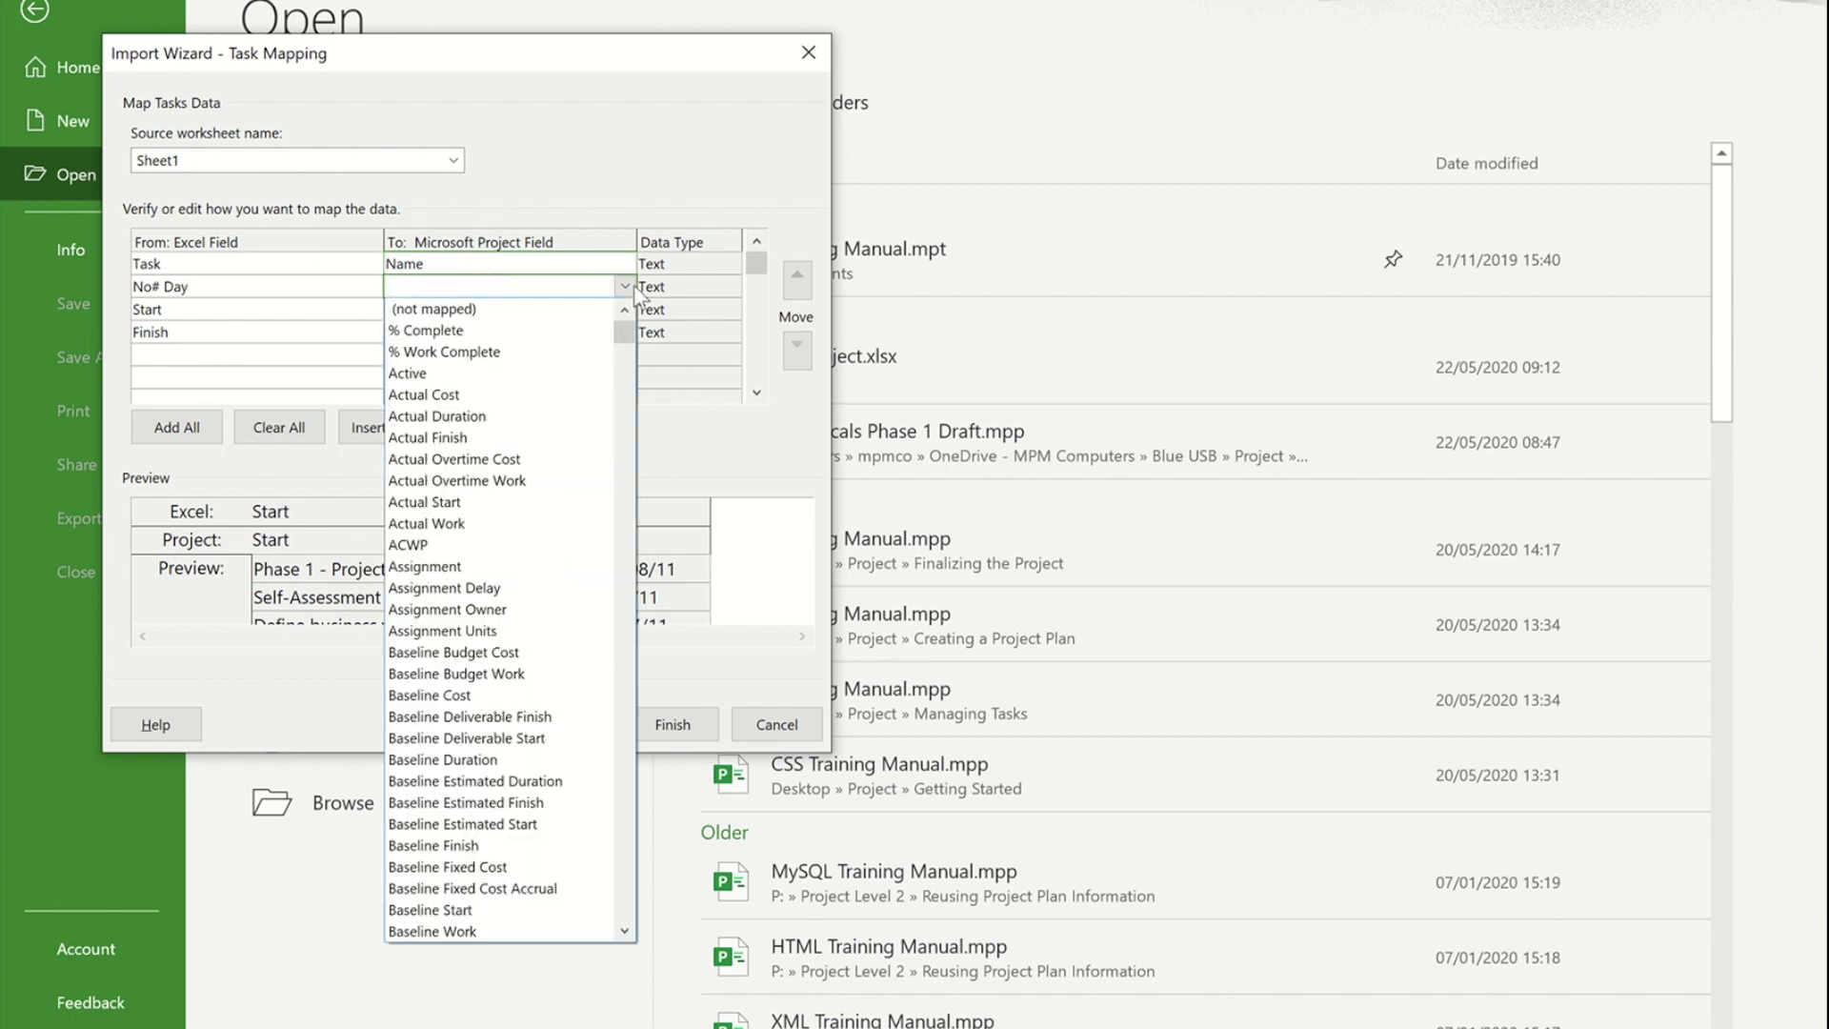
text(S)
key(BackSpace)
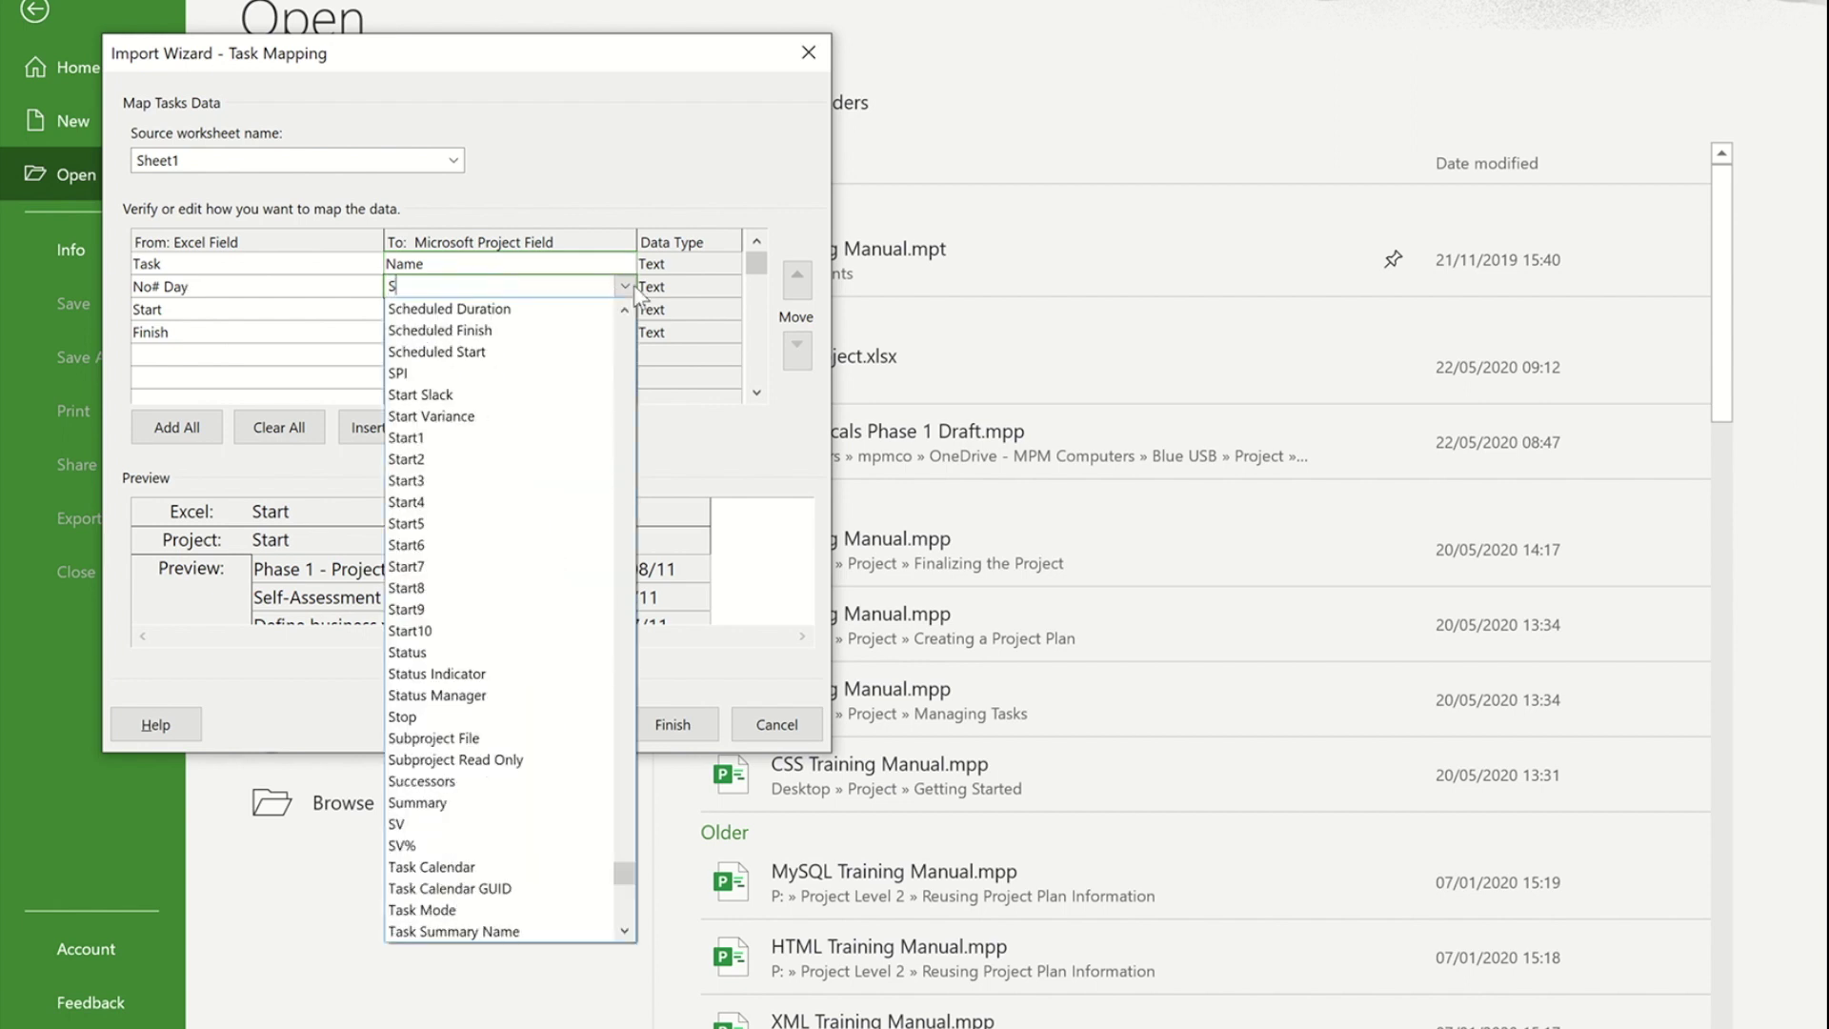
key(BackSpace)
text(D)
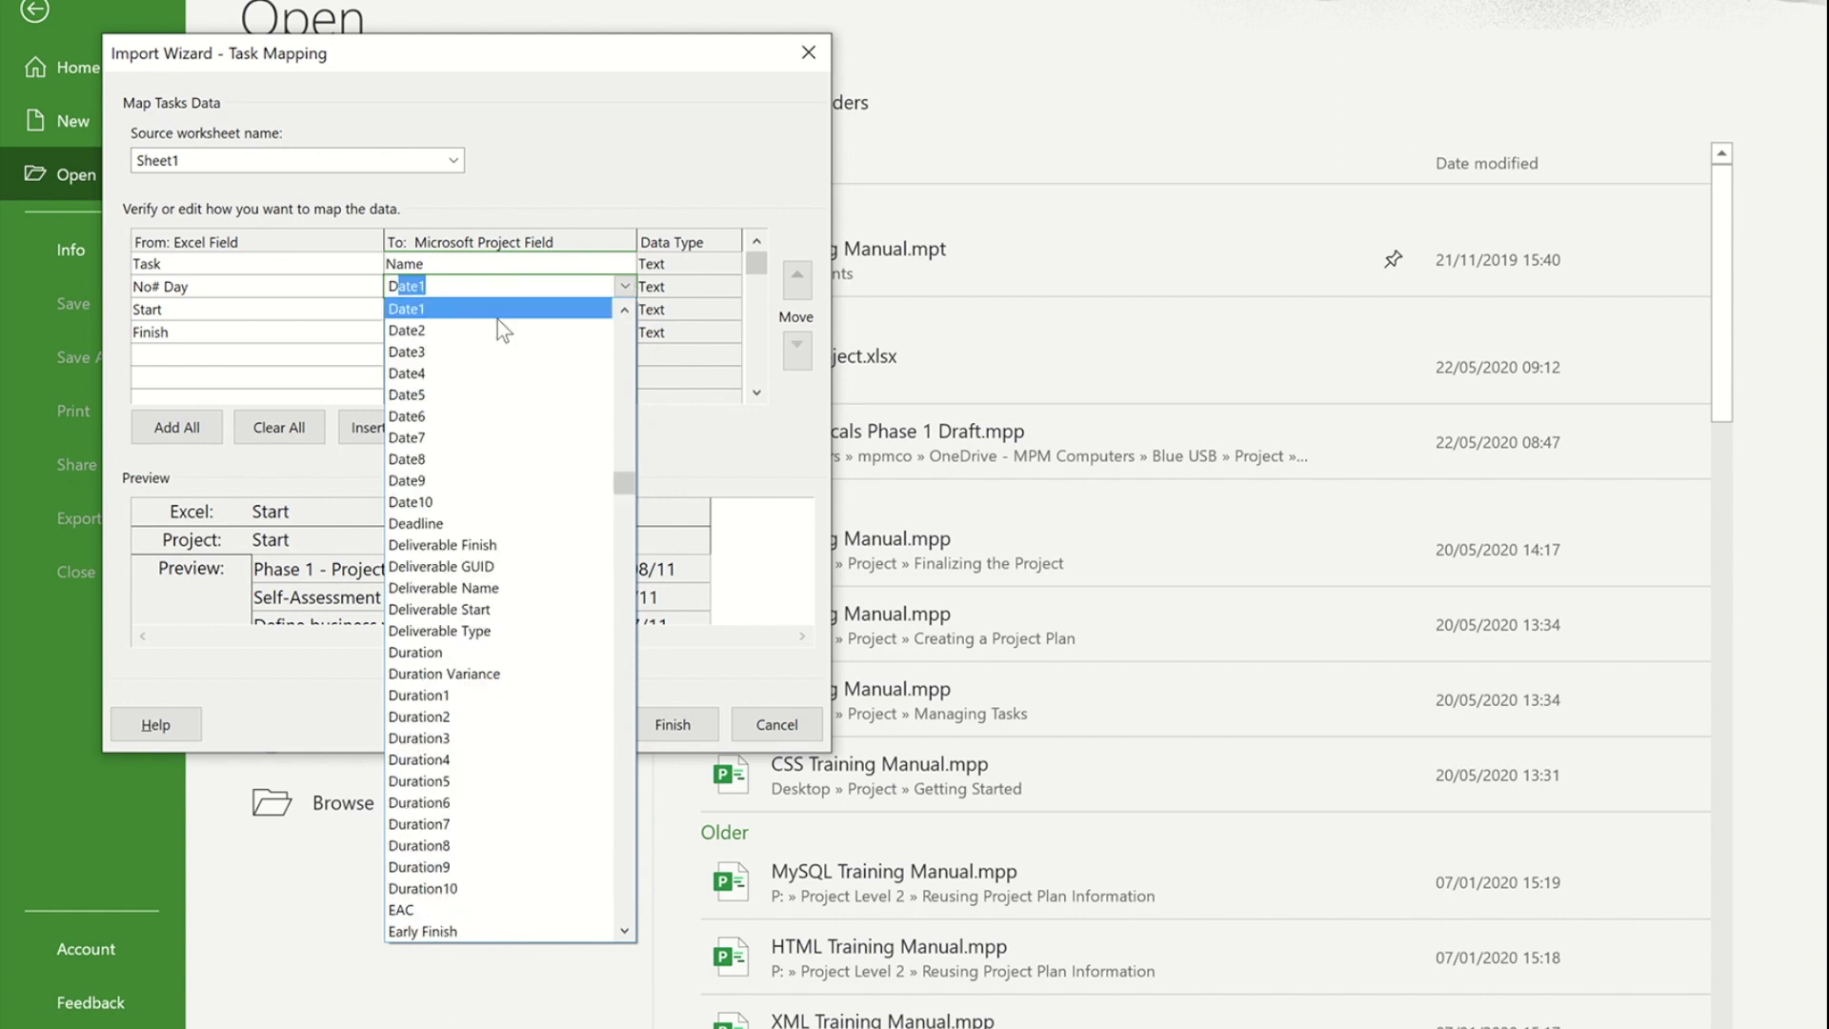
text(u)
click(457, 308)
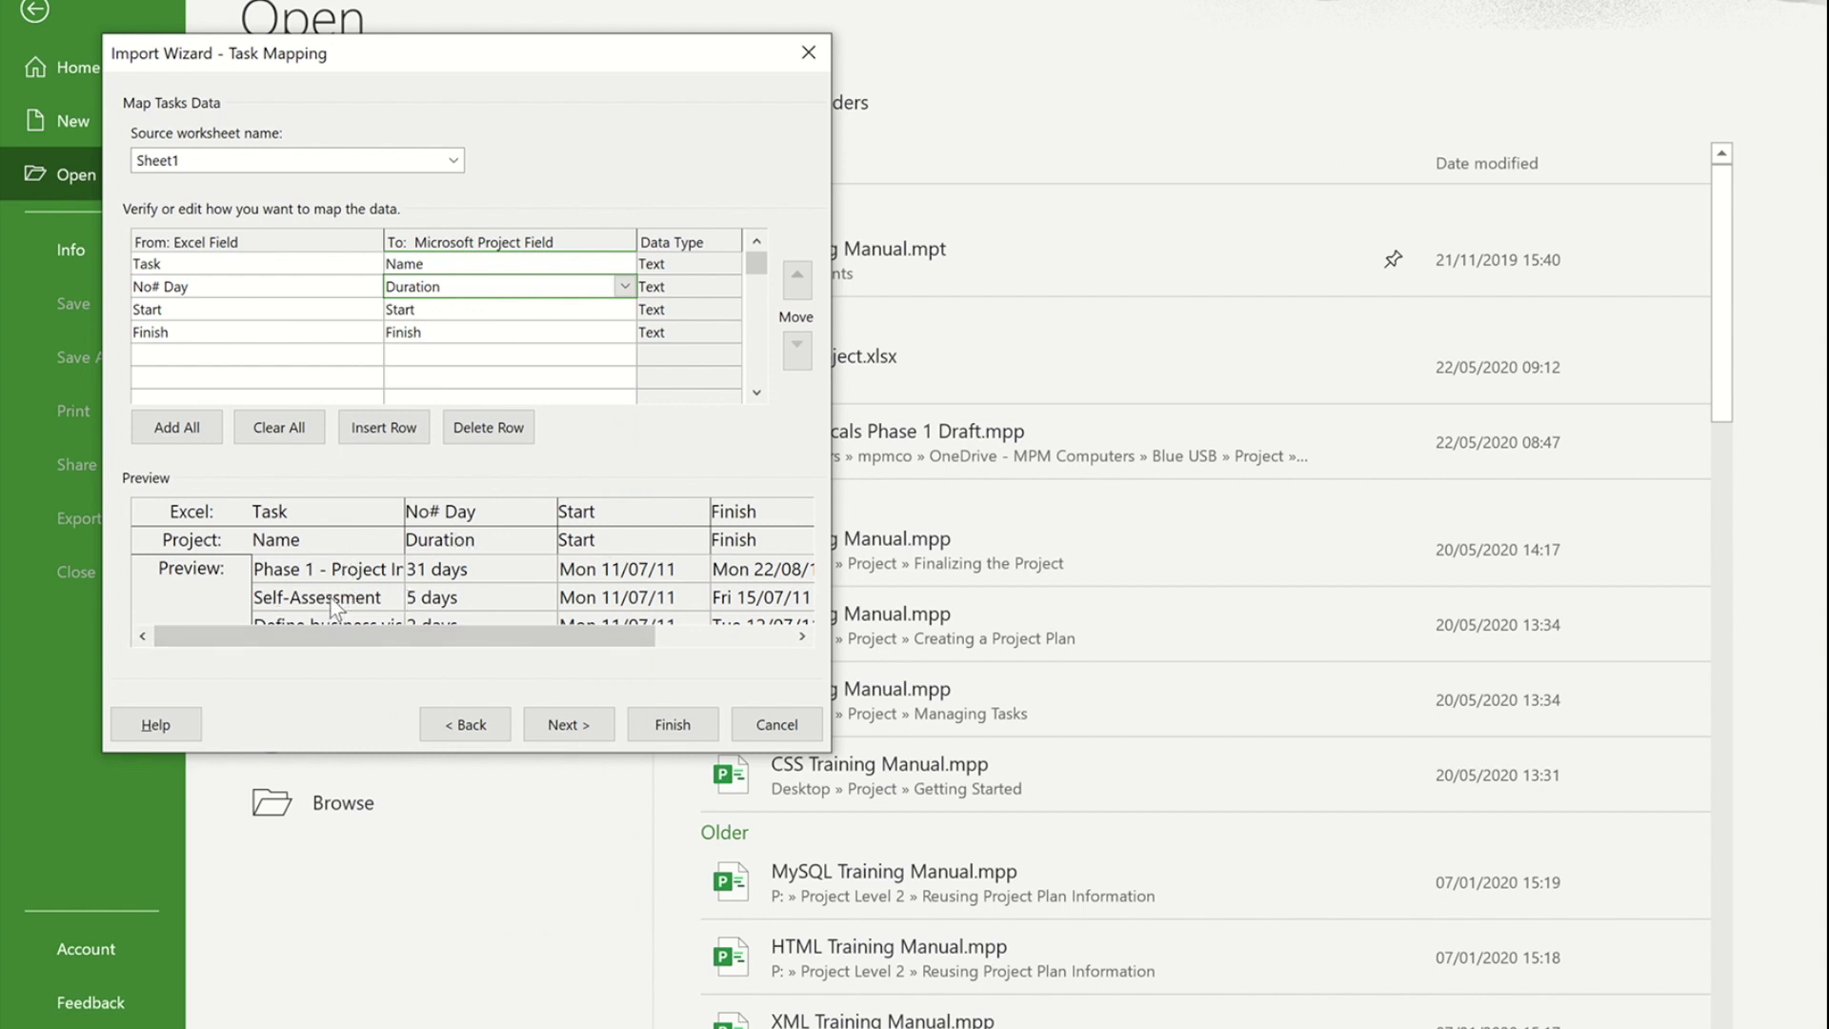
Pass End of Map Definition and finish importing the tasks into a new plan
click(600, 726)
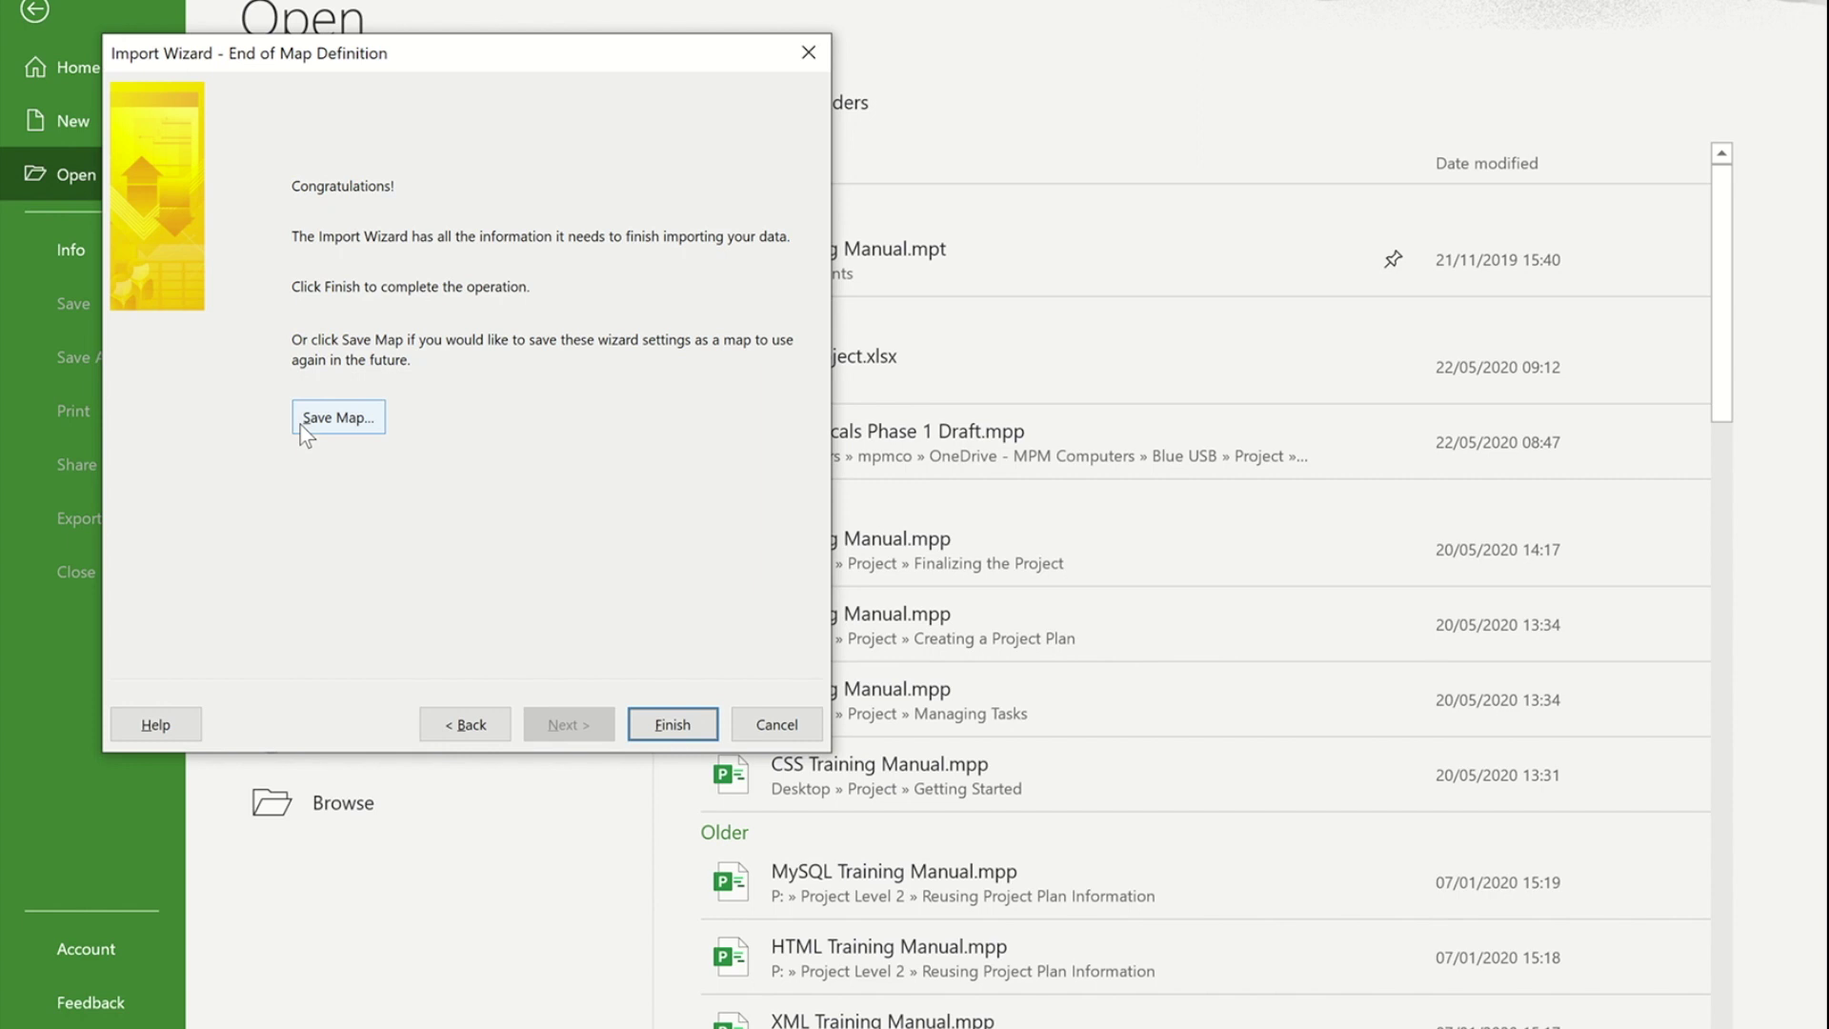
click(672, 725)
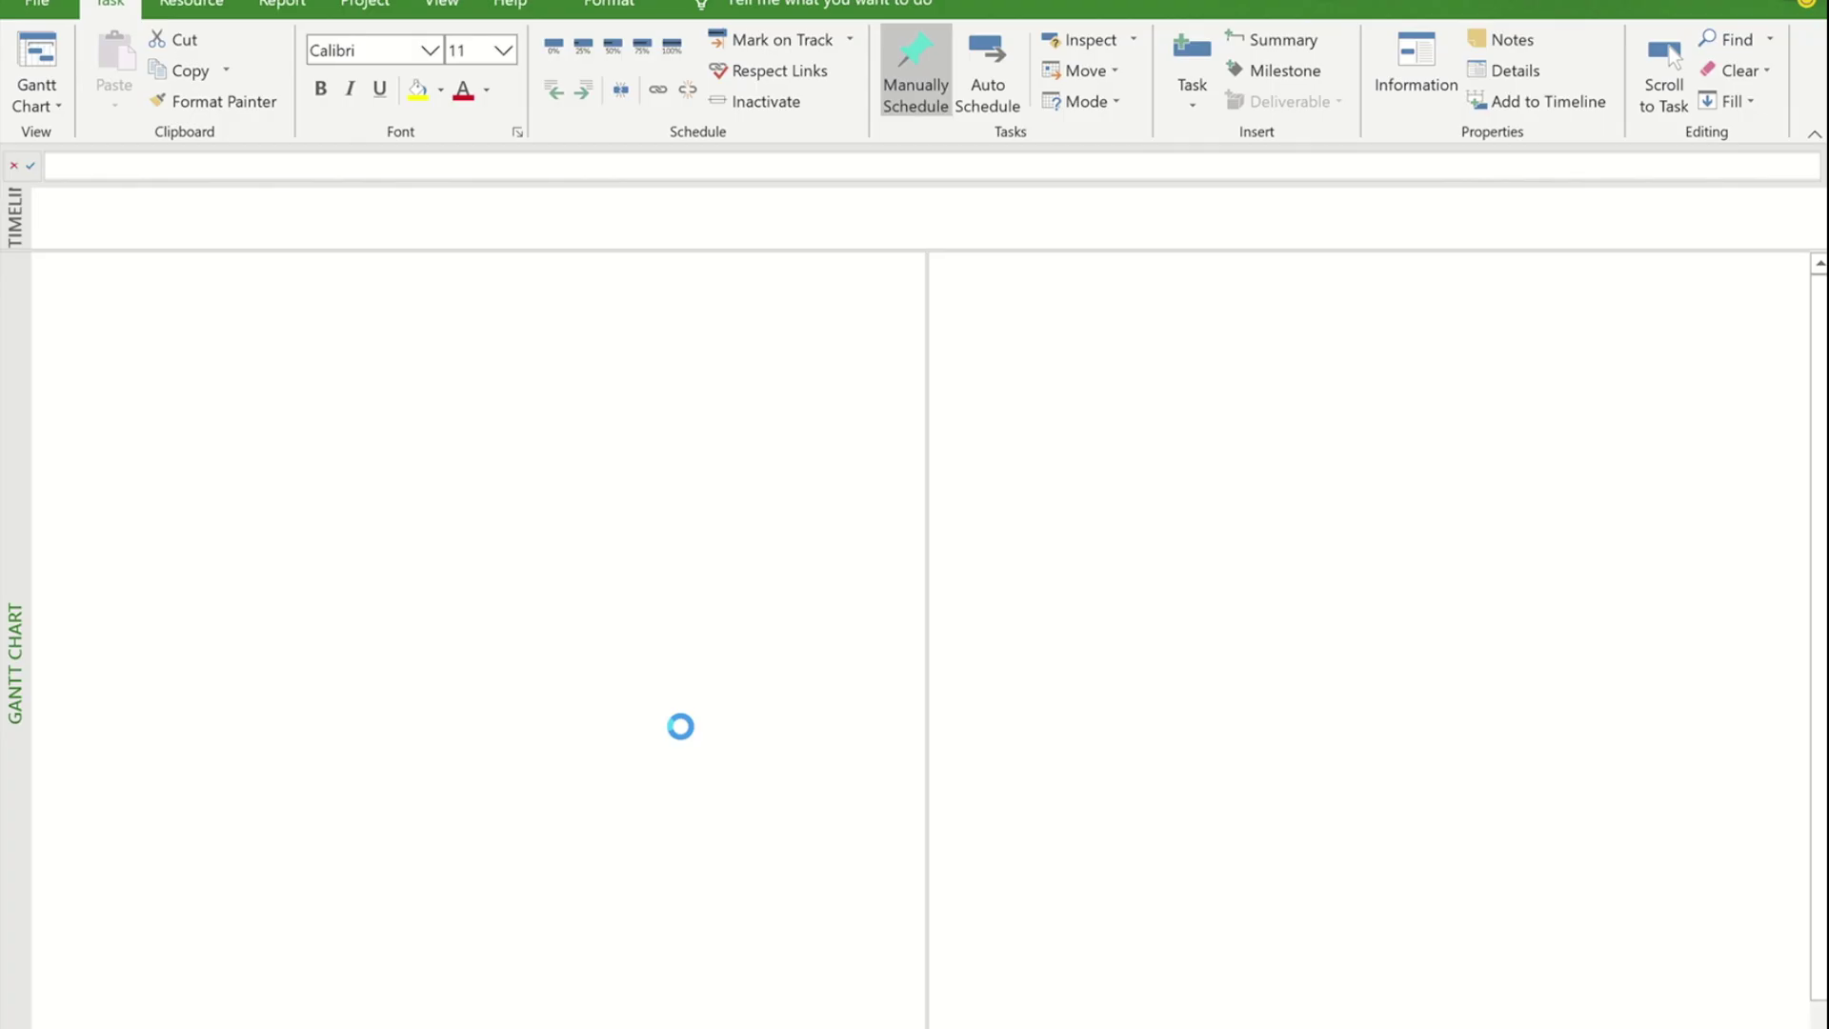